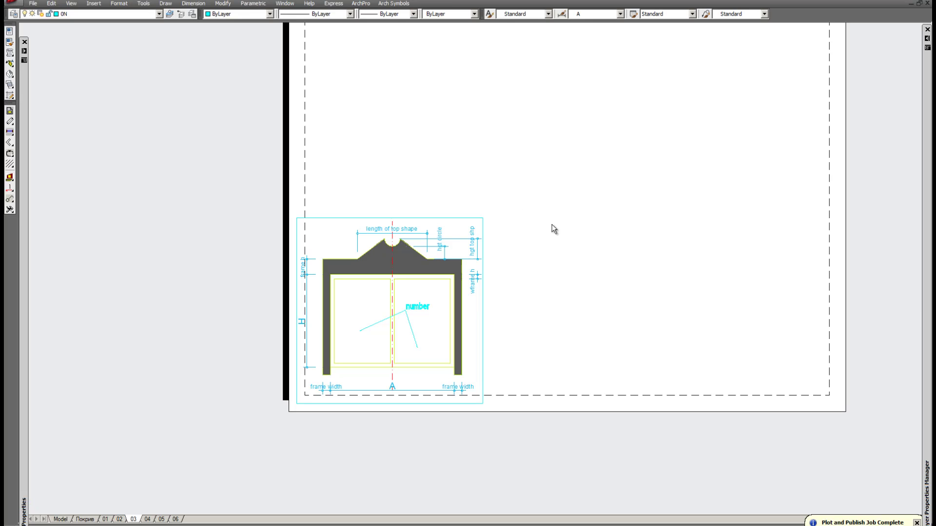
Step: Dimension the cyan border's top edge with DLI, placing the 72 width dimension above it
{"action": "scroll", "coordinate": [550, 231], "scroll_direction": "down", "scroll_amount": 3}
{"action": "scroll", "coordinate": [509, 228], "scroll_direction": "up", "scroll_amount": 8}
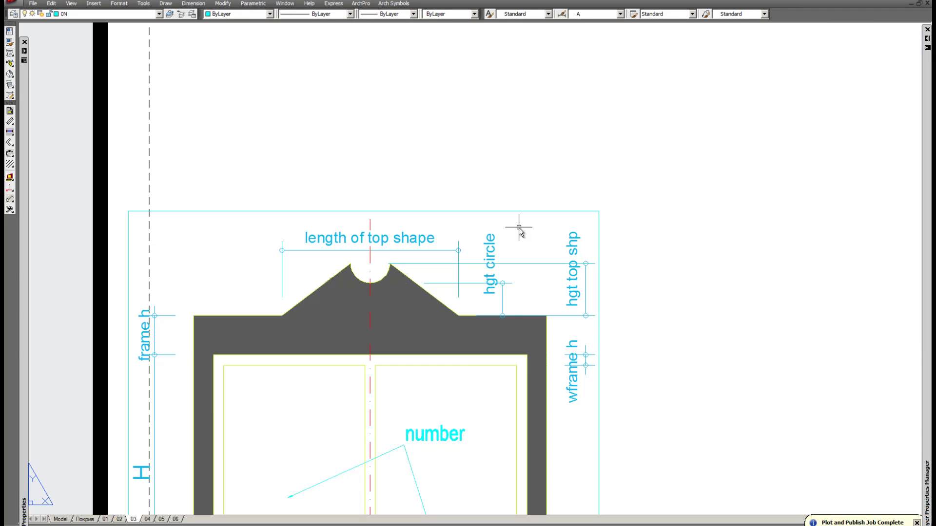
{"action": "scroll", "coordinate": [516, 226], "scroll_direction": "down", "scroll_amount": 4}
{"action": "scroll", "coordinate": [569, 209], "scroll_direction": "down", "scroll_amount": 3}
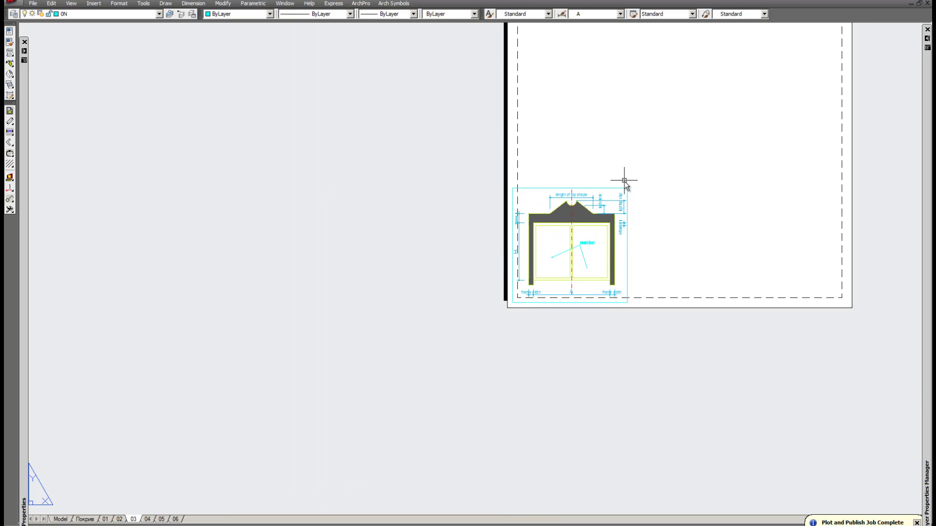
{"action": "scroll", "coordinate": [615, 224], "scroll_direction": "down", "scroll_amount": 2}
{"action": "scroll", "coordinate": [579, 236], "scroll_direction": "up", "scroll_amount": 4}
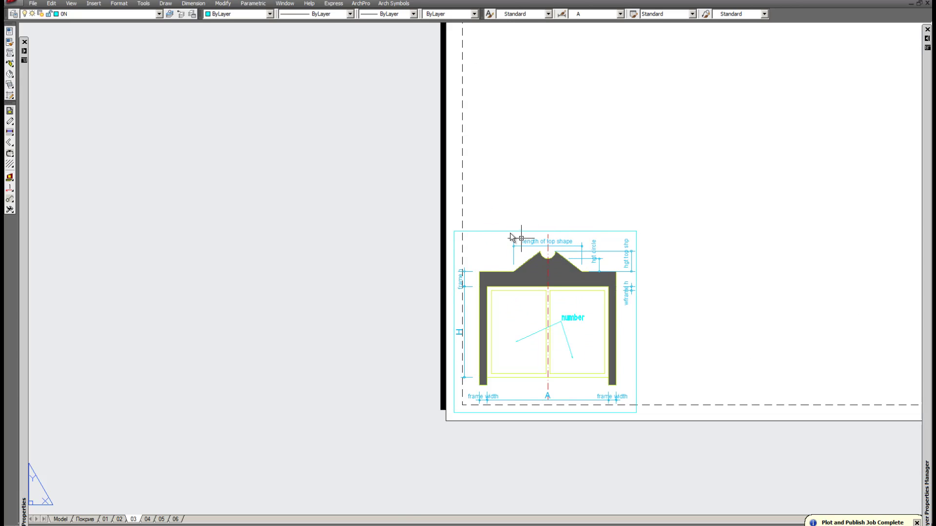
{"action": "scroll", "coordinate": [502, 232], "scroll_direction": "up", "scroll_amount": 2}
{"action": "type", "text": "dli"}
{"action": "key", "text": "Return"}
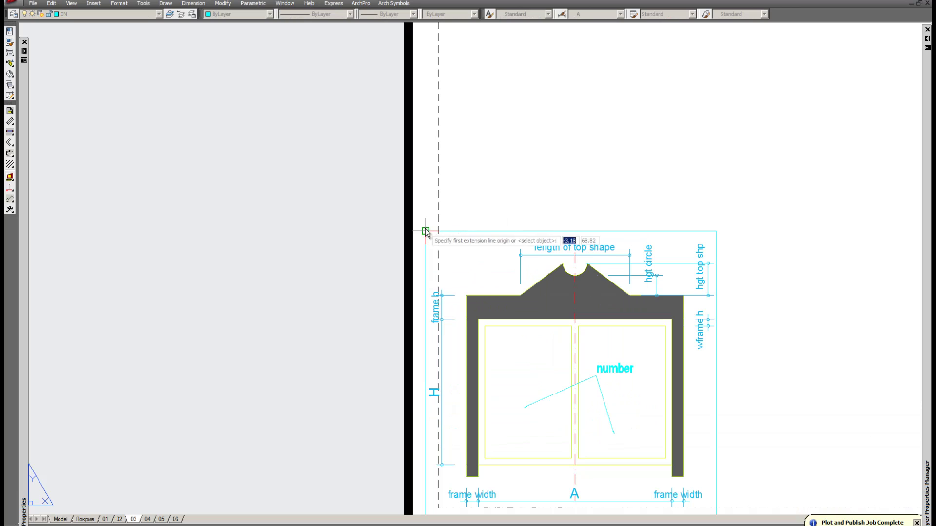
{"action": "left_click", "coordinate": [426, 231]}
{"action": "left_click", "coordinate": [716, 232]}
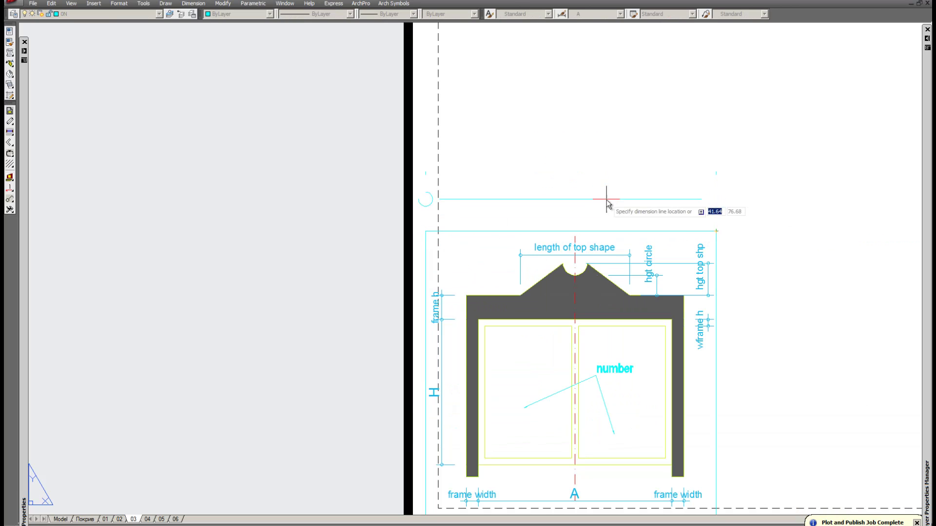
{"action": "left_click", "coordinate": [629, 146]}
Step: Start a vertical dimension from the border's top-right corner to its bottom-right corner
{"action": "type", "text": "33"}
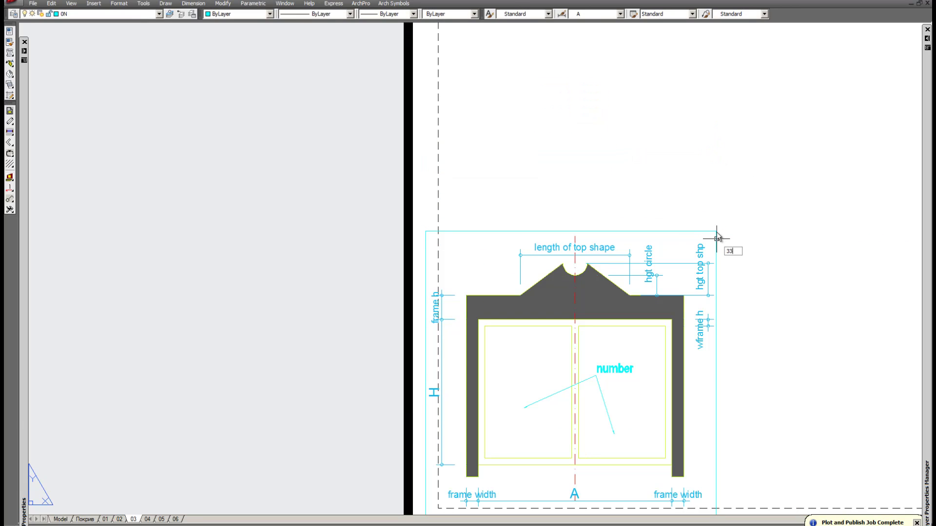
{"action": "key", "text": "Return"}
{"action": "left_click", "coordinate": [717, 237]}
{"action": "middle_click_drag", "start_coordinate": [766, 432], "coordinate": [690, 265]}
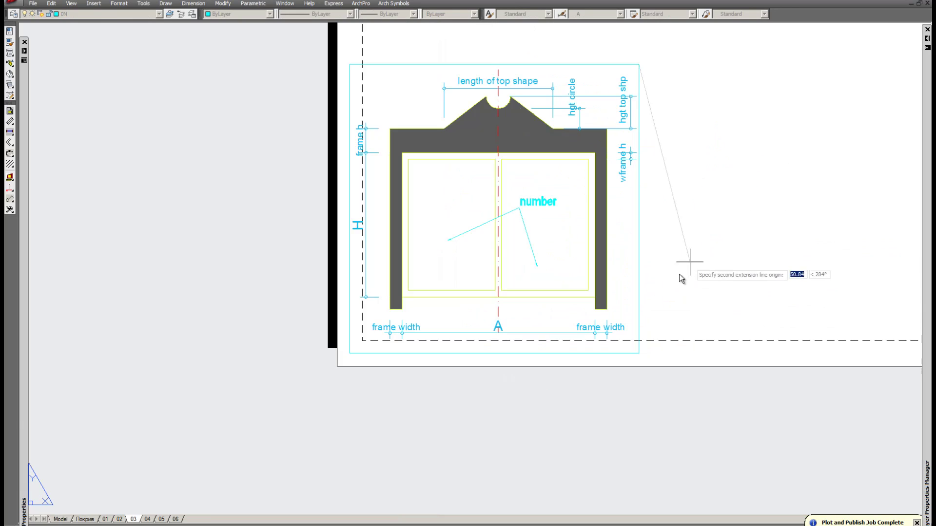
{"action": "left_click", "coordinate": [641, 353]}
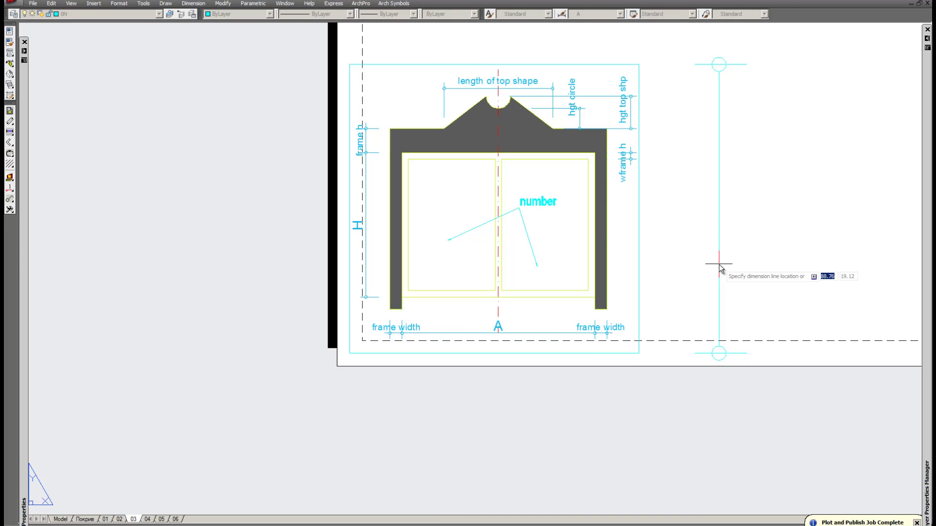
Step: Open the Page Setup Manager from the 03 layout tab's context menu
{"action": "scroll", "coordinate": [720, 268], "scroll_direction": "down", "scroll_amount": 4}
{"action": "scroll", "coordinate": [739, 272], "scroll_direction": "down", "scroll_amount": 3}
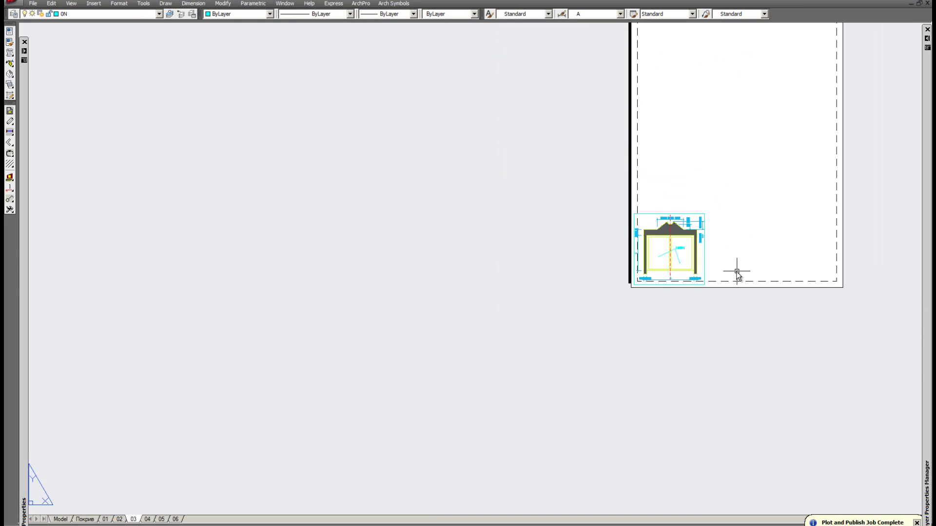
{"action": "scroll", "coordinate": [771, 232], "scroll_direction": "up", "scroll_amount": 7}
{"action": "scroll", "coordinate": [624, 256], "scroll_direction": "down", "scroll_amount": 6}
{"action": "scroll", "coordinate": [585, 253], "scroll_direction": "up", "scroll_amount": 4}
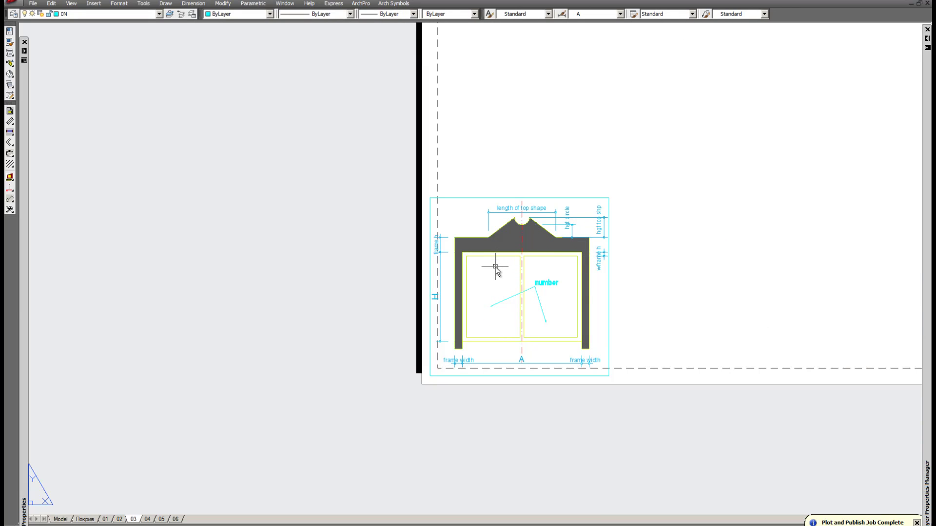
{"action": "scroll", "coordinate": [522, 268], "scroll_direction": "down", "scroll_amount": 2}
{"action": "scroll", "coordinate": [539, 265], "scroll_direction": "up", "scroll_amount": 5}
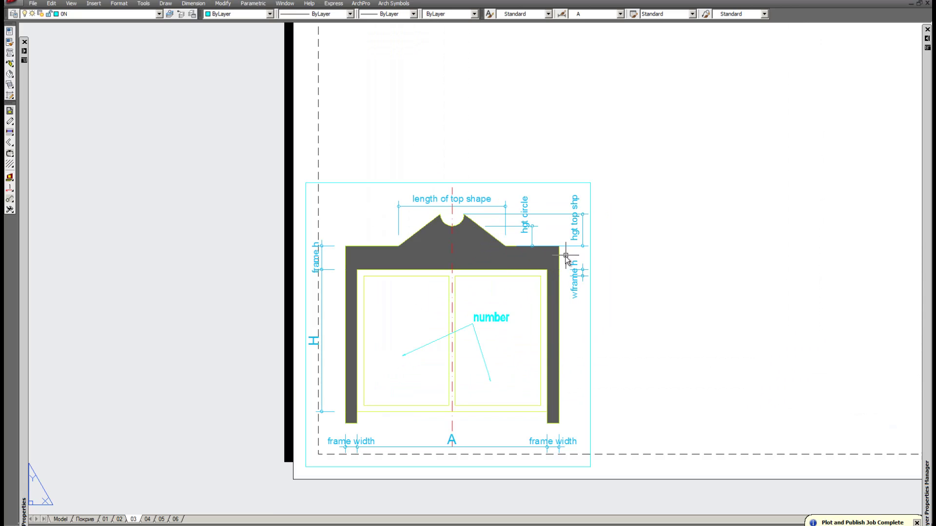
{"action": "scroll", "coordinate": [571, 218], "scroll_direction": "down", "scroll_amount": 2}
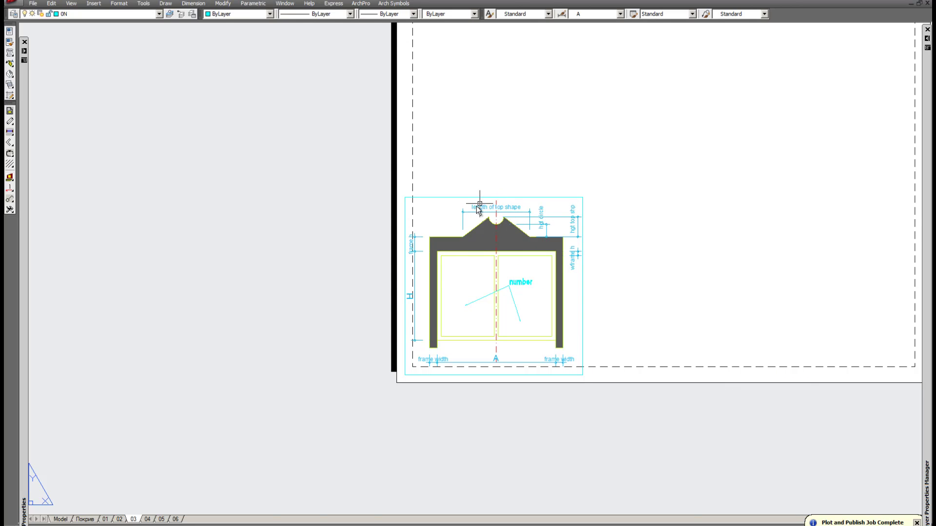
{"action": "scroll", "coordinate": [502, 215], "scroll_direction": "up", "scroll_amount": 3}
{"action": "scroll", "coordinate": [524, 224], "scroll_direction": "down", "scroll_amount": 3}
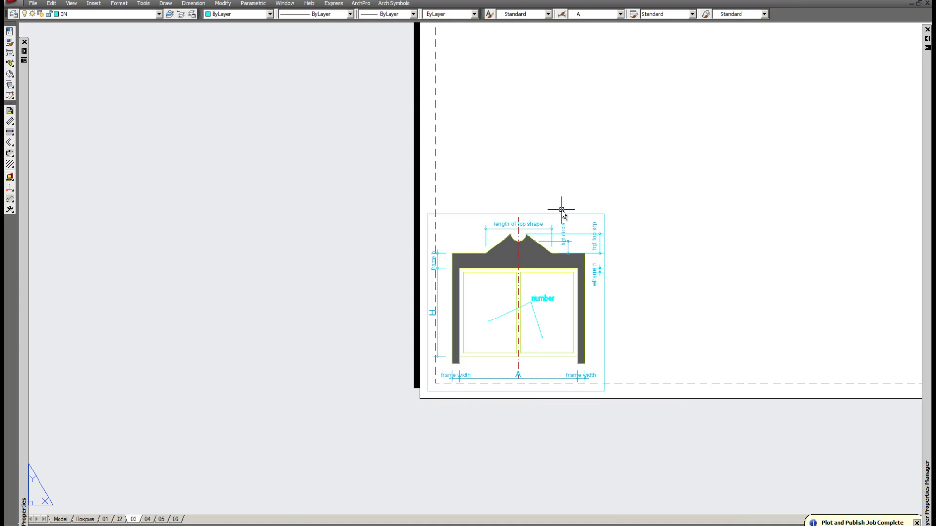
{"action": "scroll", "coordinate": [554, 255], "scroll_direction": "up", "scroll_amount": 3}
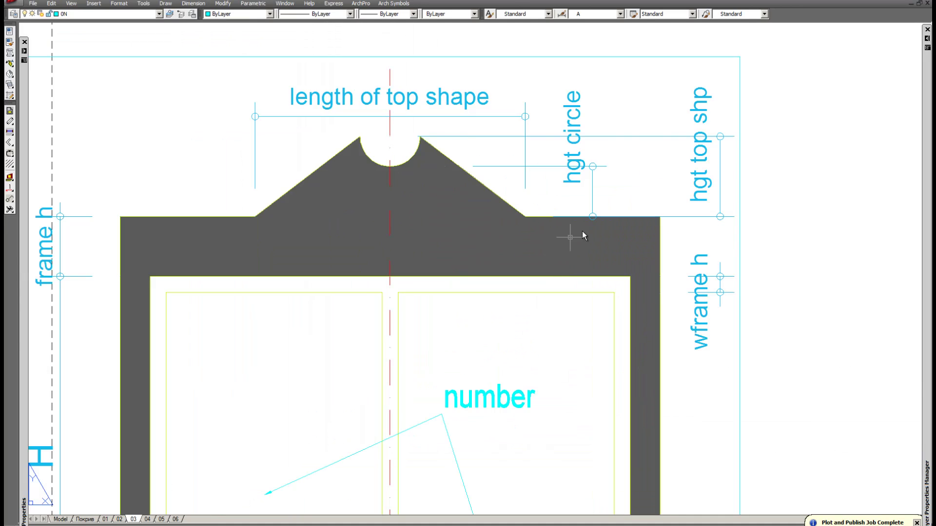
{"action": "scroll", "coordinate": [580, 231], "scroll_direction": "down", "scroll_amount": 3}
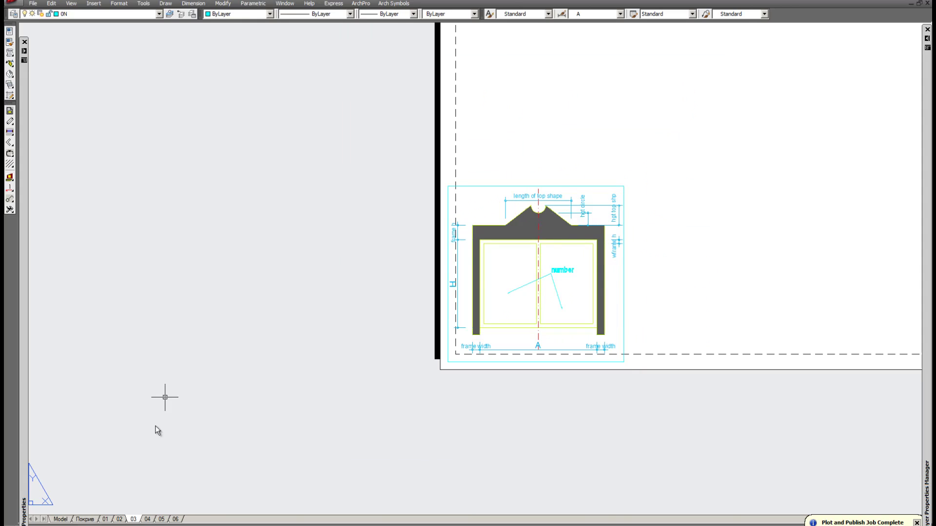
{"action": "right_click", "coordinate": [138, 520]}
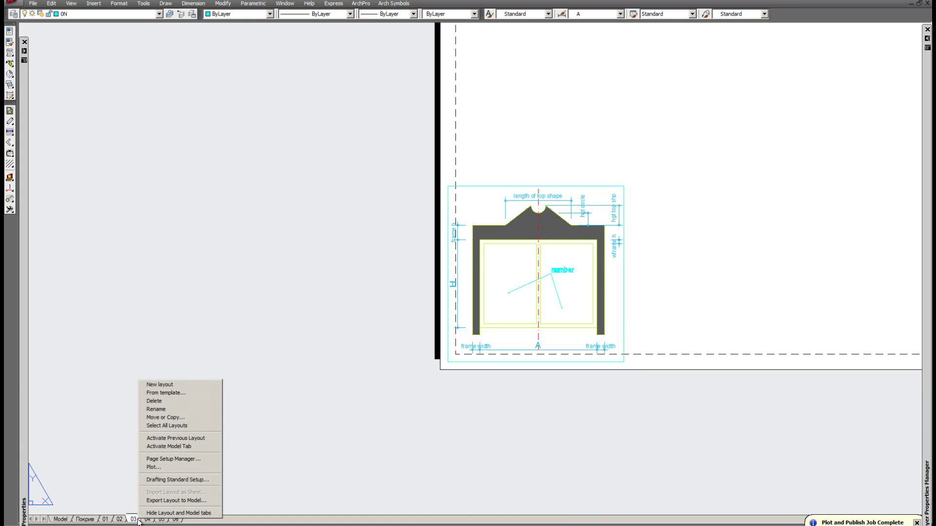
{"action": "left_click", "coordinate": [199, 459]}
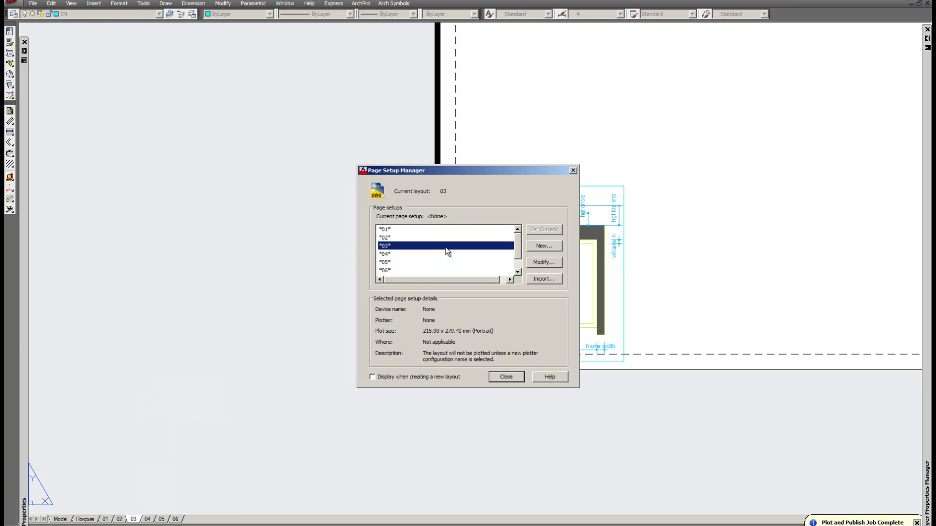
Step: Modify layout 03's page setup to plot with DWG To PDF.pc3 on ANSI expand A paper
{"action": "left_click", "coordinate": [548, 262]}
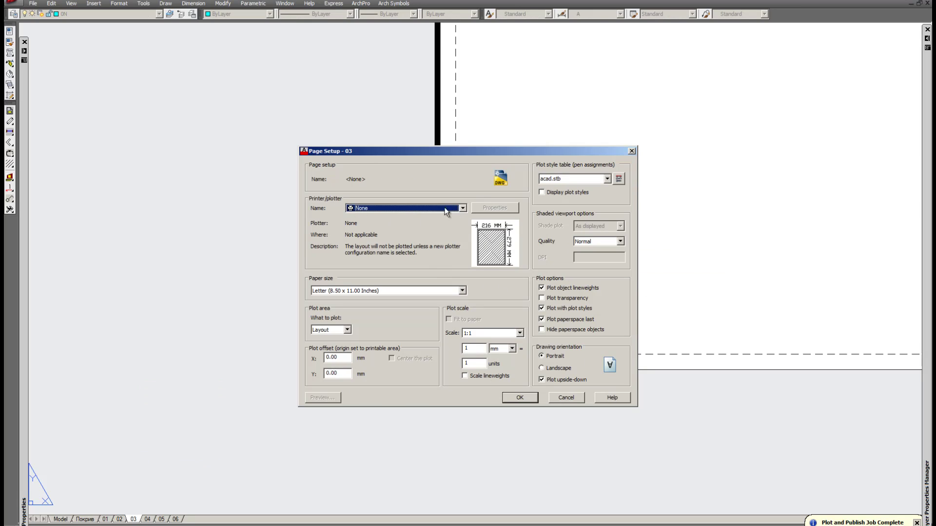
{"action": "left_click", "coordinate": [407, 212]}
{"action": "left_click", "coordinate": [408, 212]}
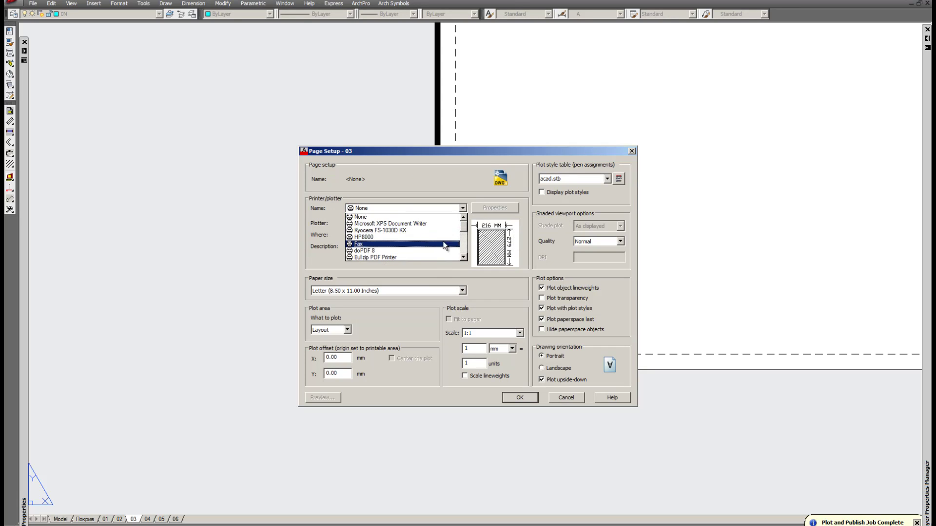
{"action": "scroll", "coordinate": [439, 232], "scroll_direction": "down", "scroll_amount": 1}
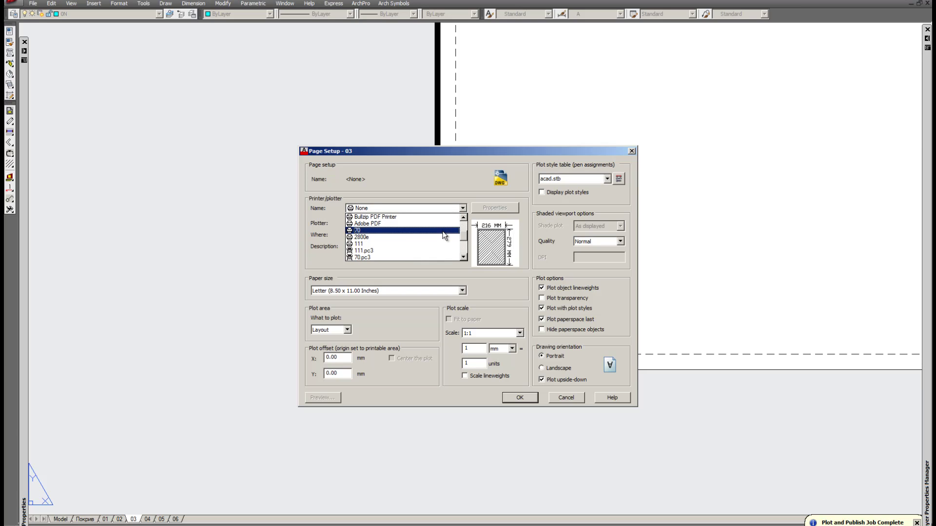
{"action": "scroll", "coordinate": [442, 241], "scroll_direction": "down", "scroll_amount": 2}
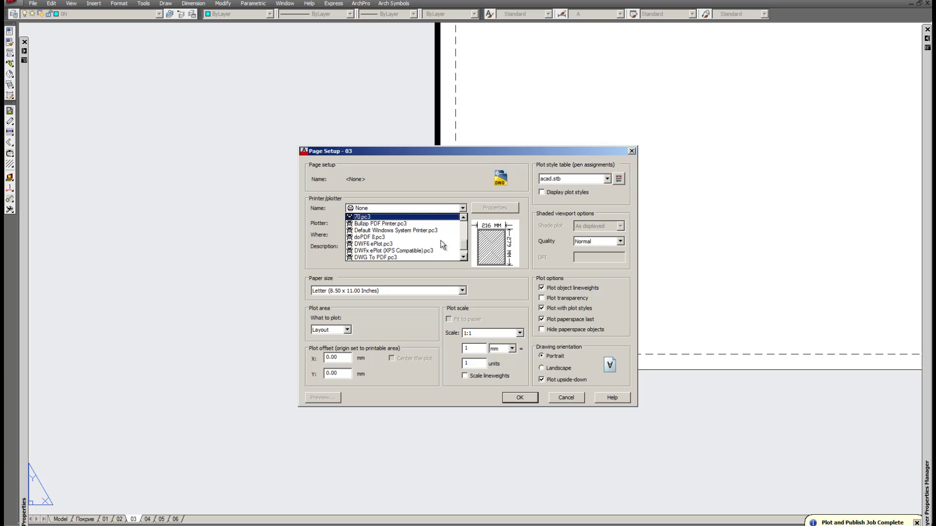
{"action": "scroll", "coordinate": [441, 240], "scroll_direction": "down", "scroll_amount": 2}
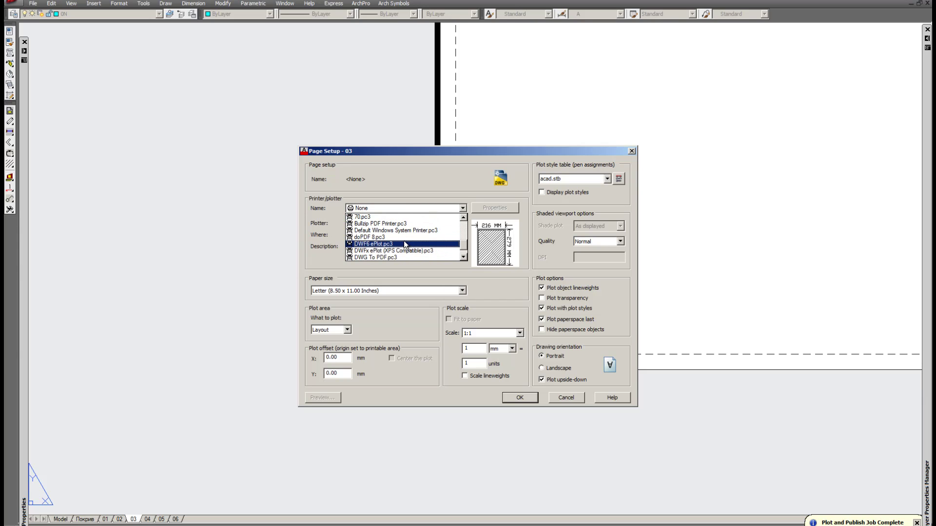
{"action": "scroll", "coordinate": [404, 240], "scroll_direction": "down", "scroll_amount": 2}
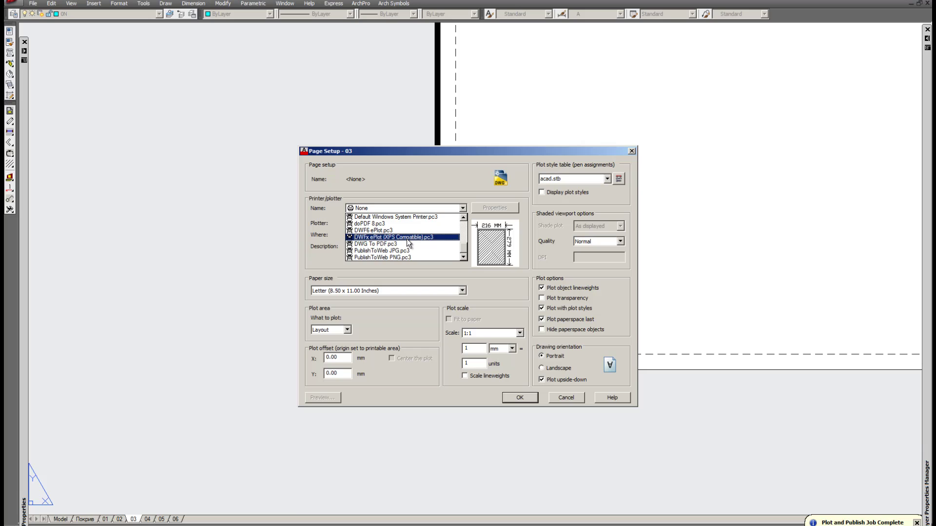
{"action": "left_click", "coordinate": [382, 245]}
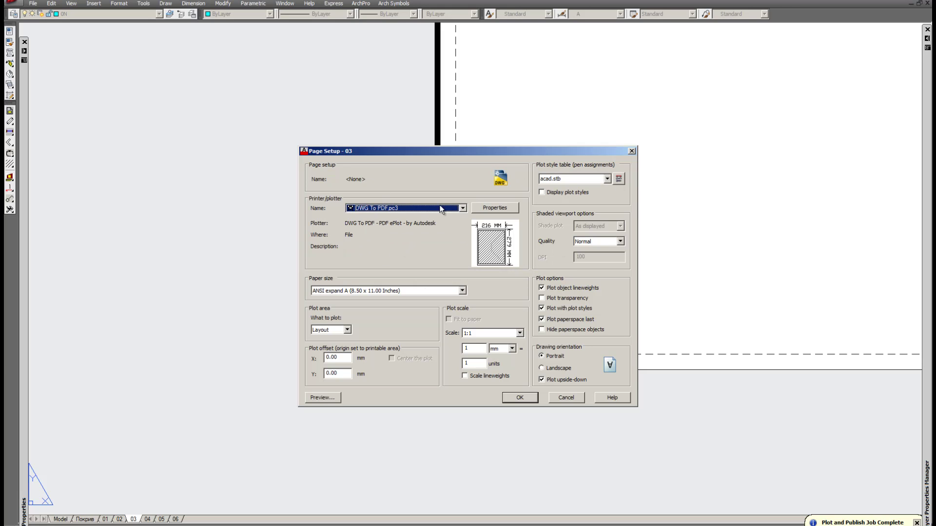
Step: Leave the paper at ANSI expand A and open the DWG To PDF.pc3 plotter properties
{"action": "left_click", "coordinate": [401, 289]}
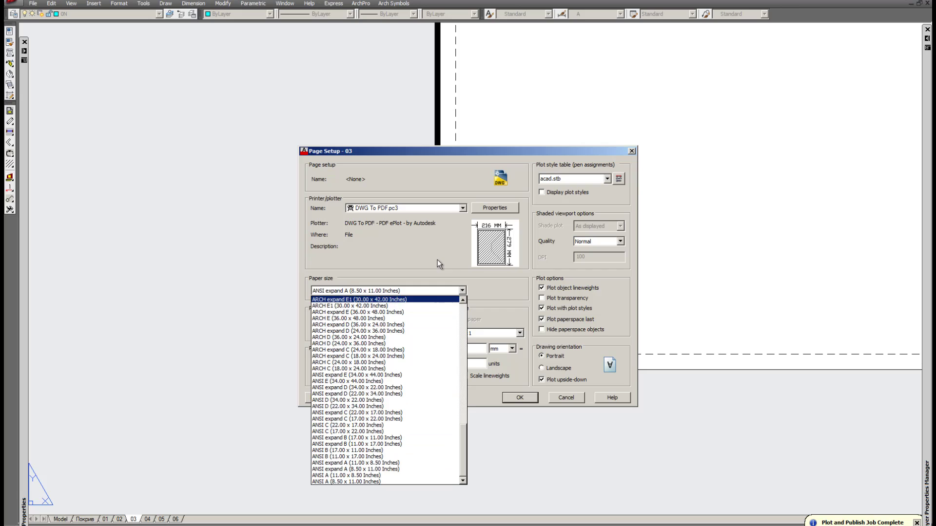
{"action": "left_click", "coordinate": [411, 290]}
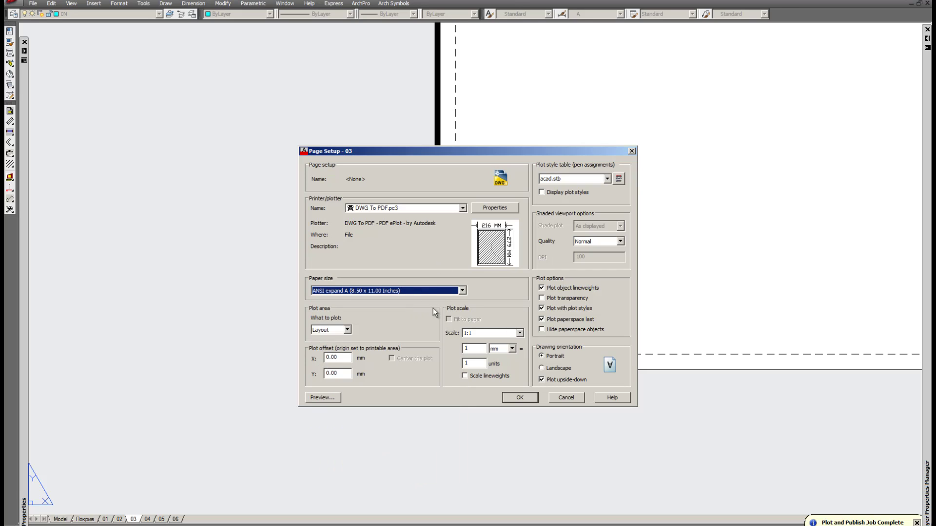
{"action": "left_click", "coordinate": [490, 207]}
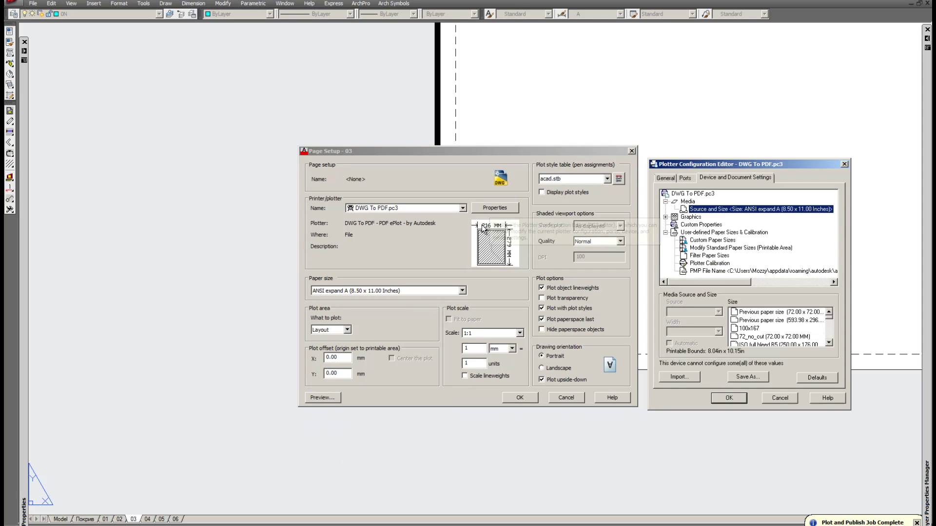
Step: Set the plotter's media size to Previous paper size (593.98 x 296.97 mm)
{"action": "left_click", "coordinate": [769, 337]}
{"action": "left_click", "coordinate": [747, 313]}
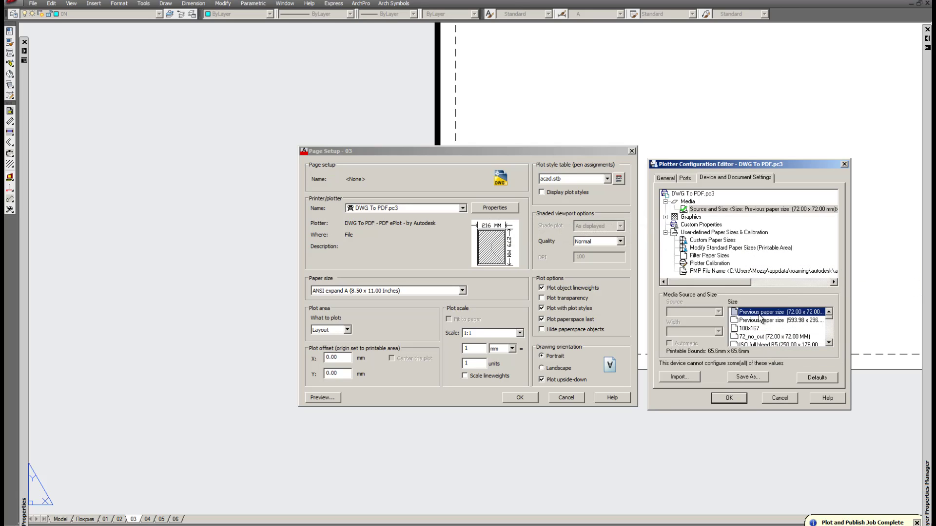
{"action": "left_click", "coordinate": [764, 320]}
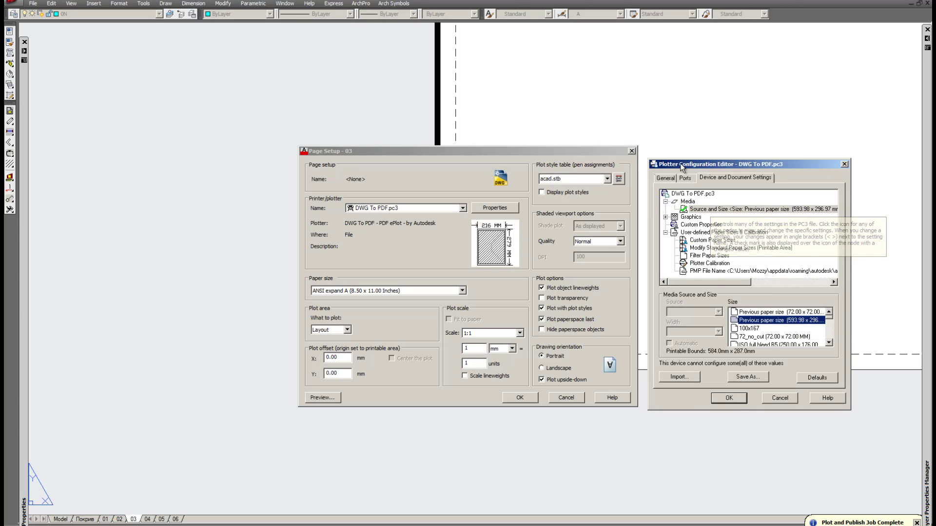
{"action": "left_click_drag", "start_coordinate": [680, 163], "coordinate": [666, 214]}
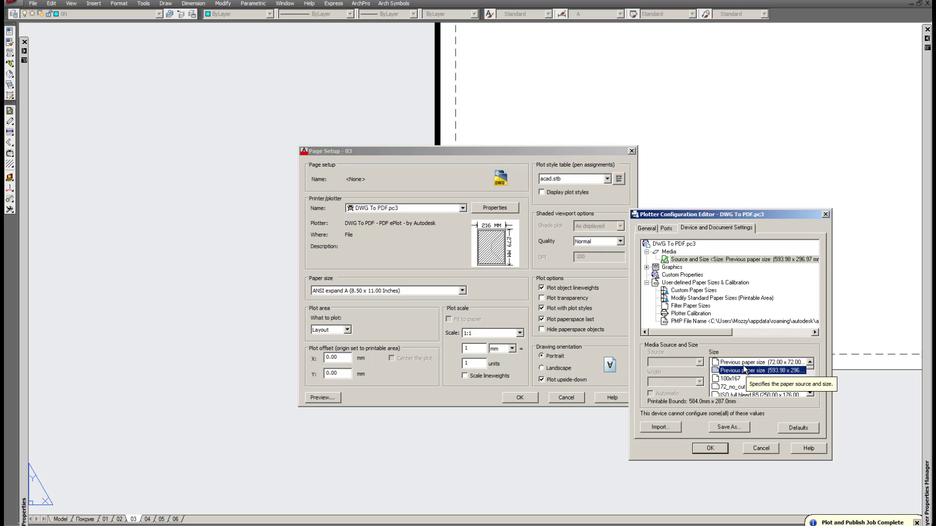
{"action": "left_click", "coordinate": [744, 363]}
{"action": "left_click", "coordinate": [744, 371]}
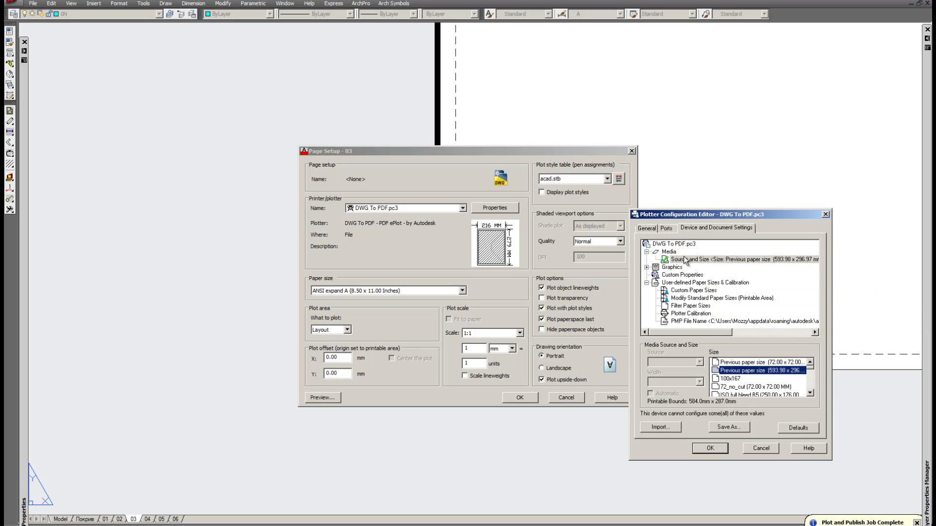
Step: Delete the 72_no_cut and previous 72 x 72 mm custom sizes, leaving 100x167 and 593.98 mm
{"action": "left_click", "coordinate": [712, 291]}
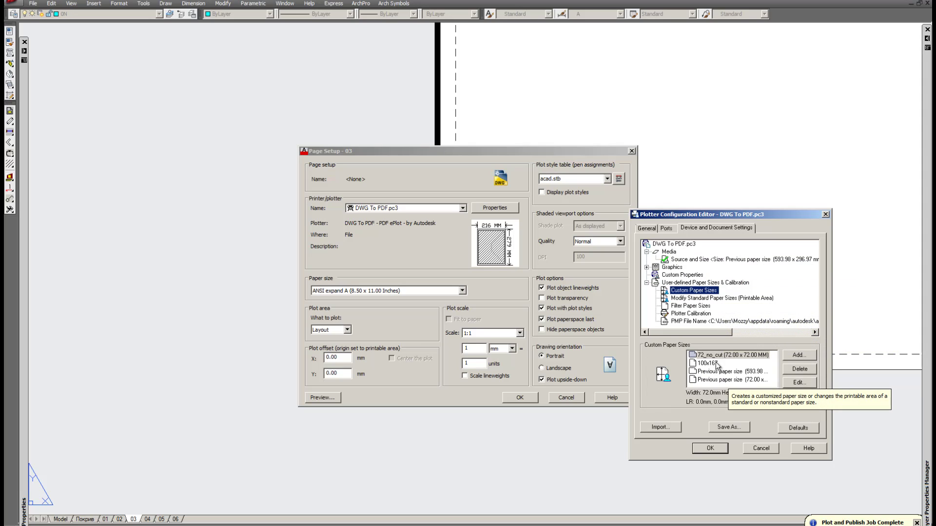
{"action": "left_click", "coordinate": [738, 356]}
{"action": "left_click", "coordinate": [799, 369]}
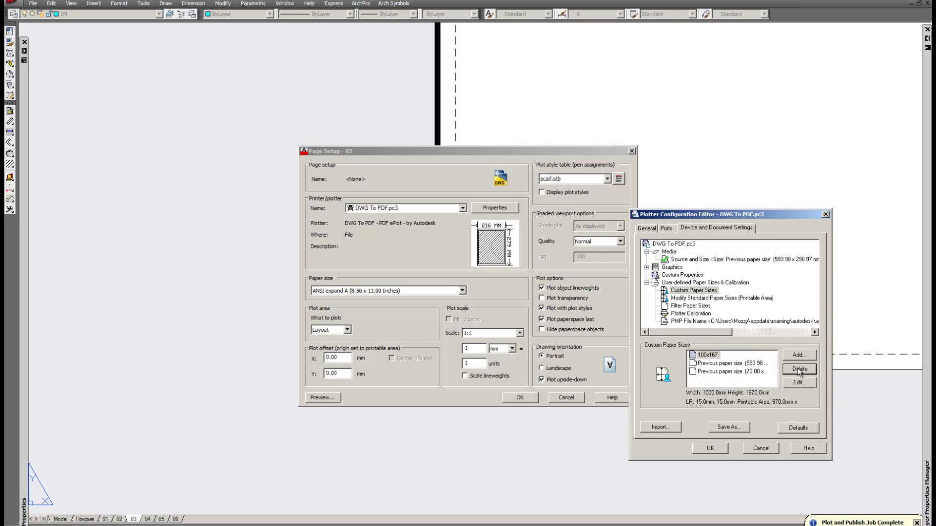
{"action": "left_click", "coordinate": [726, 363]}
{"action": "left_click", "coordinate": [739, 372]}
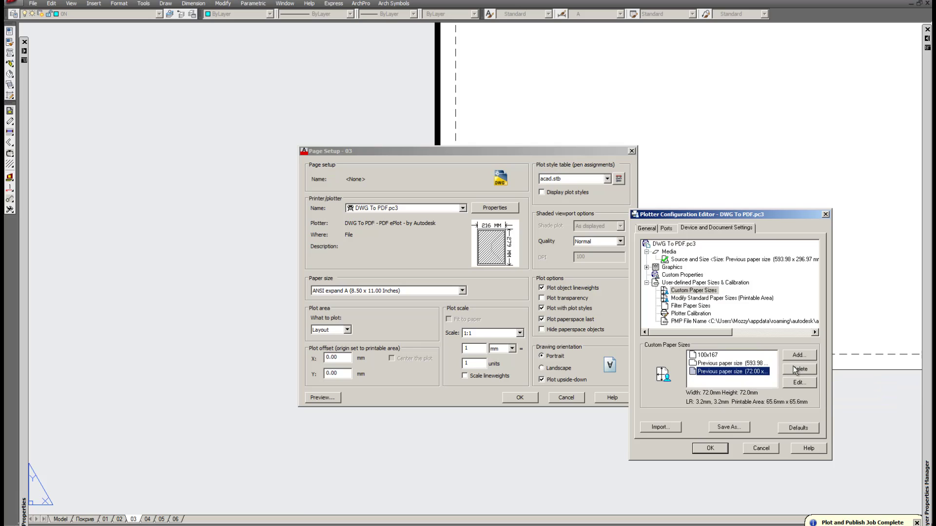
{"action": "left_click", "coordinate": [795, 369]}
{"action": "left_click", "coordinate": [726, 376]}
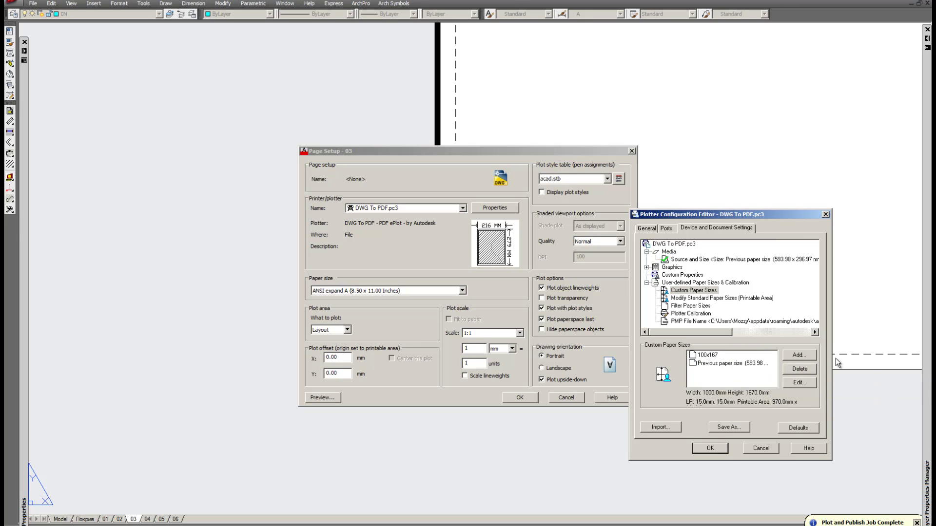
Step: Add a custom paper size from scratch with width 72 and height 72 mm
{"action": "left_click", "coordinate": [798, 355]}
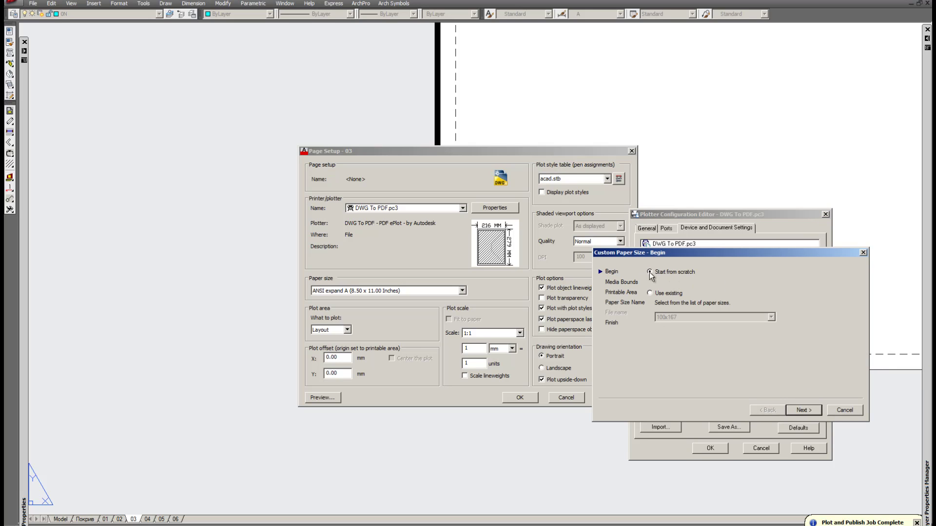
{"action": "left_click", "coordinate": [815, 414]}
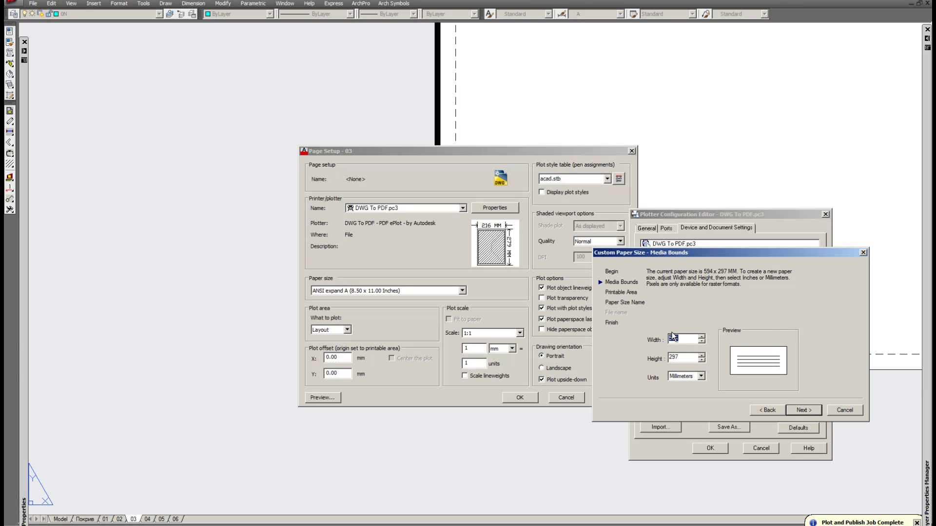
{"action": "left_click", "coordinate": [692, 341]}
{"action": "type", "text": "72"}
{"action": "key", "text": "BackSpace"}
{"action": "key", "text": "BackSpace"}
{"action": "key", "text": "BackSpace"}
{"action": "type", "text": "72"}
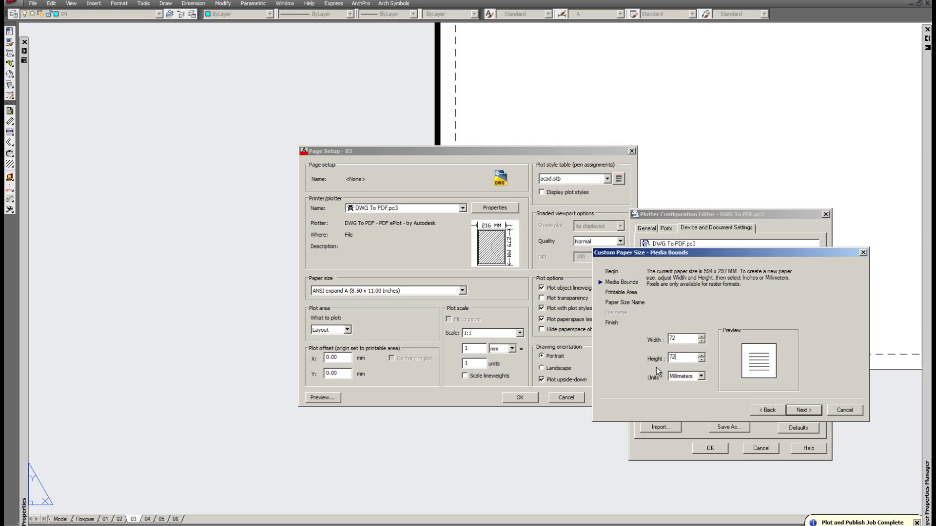
{"action": "left_click", "coordinate": [801, 410]}
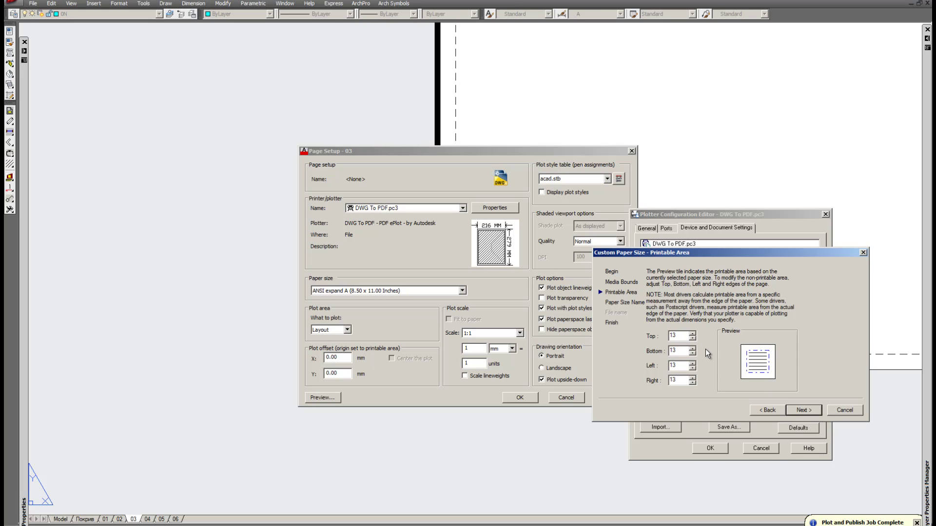
Step: Set the top and bottom printable-area margins to 0 and select the left margin
{"action": "double_click", "coordinate": [682, 337]}
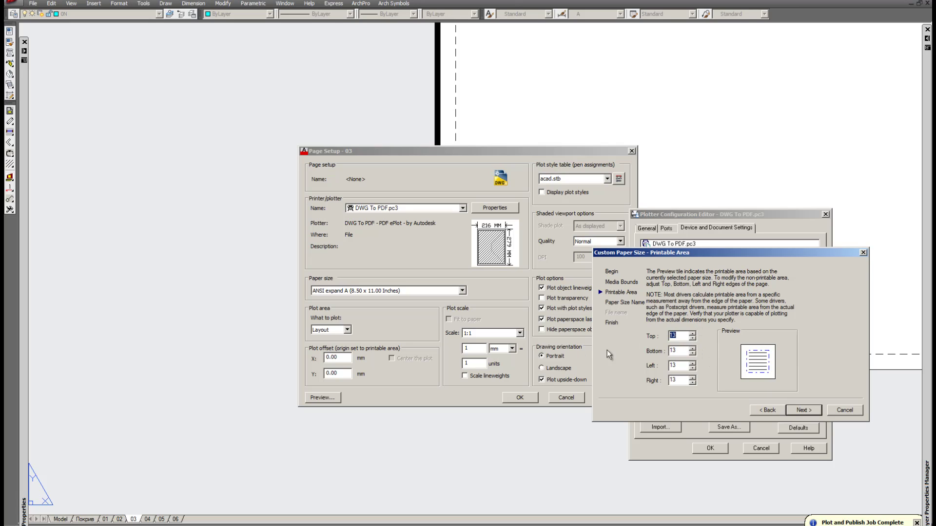
{"action": "type", "text": "0"}
{"action": "double_click", "coordinate": [682, 350]}
{"action": "type", "text": "0"}
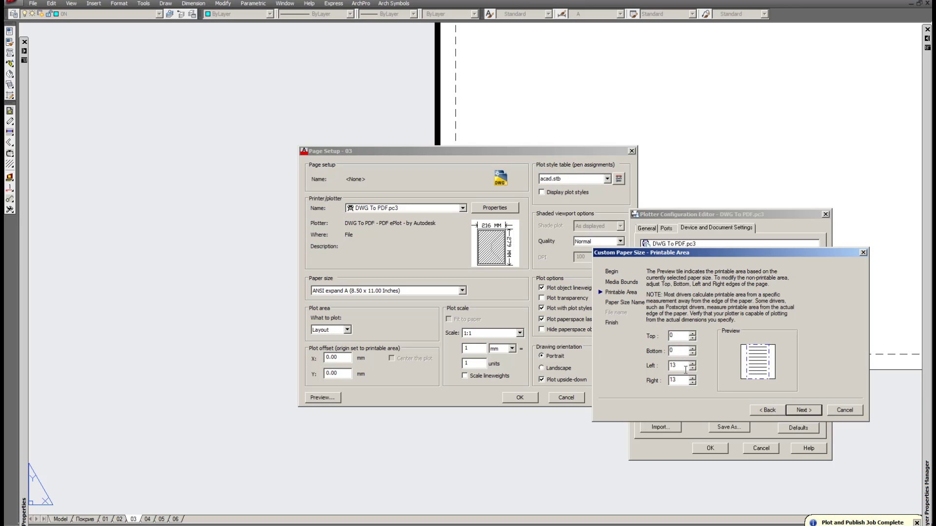
{"action": "double_click", "coordinate": [684, 366]}
Step: Zero the remaining margin and name the new paper size 72mm_no_cut
{"action": "type", "text": "00"}
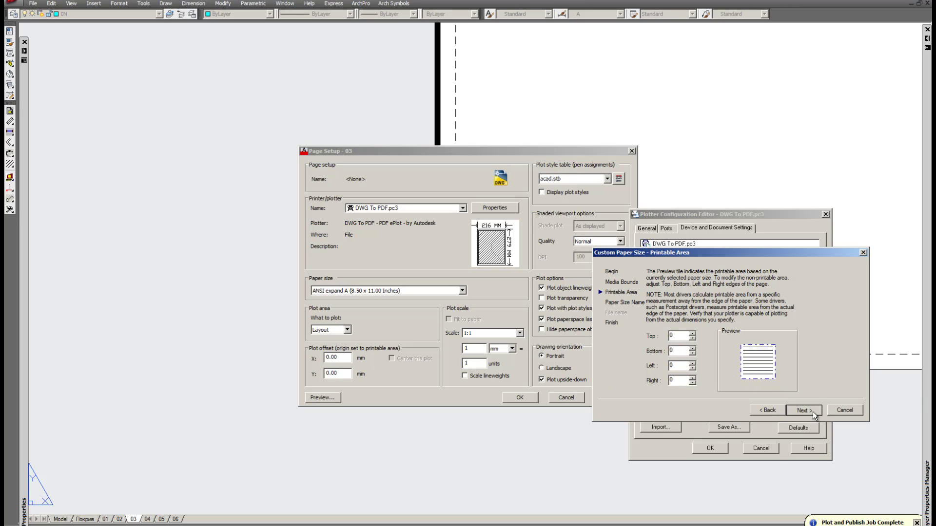
{"action": "left_click", "coordinate": [802, 410]}
{"action": "key", "text": "End"}
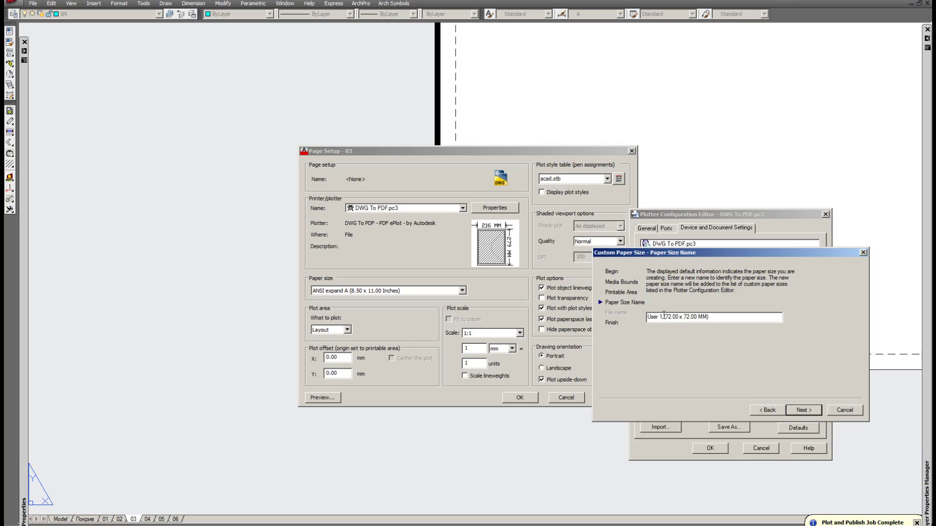
{"action": "left_click_drag", "start_coordinate": [666, 318], "coordinate": [647, 317]}
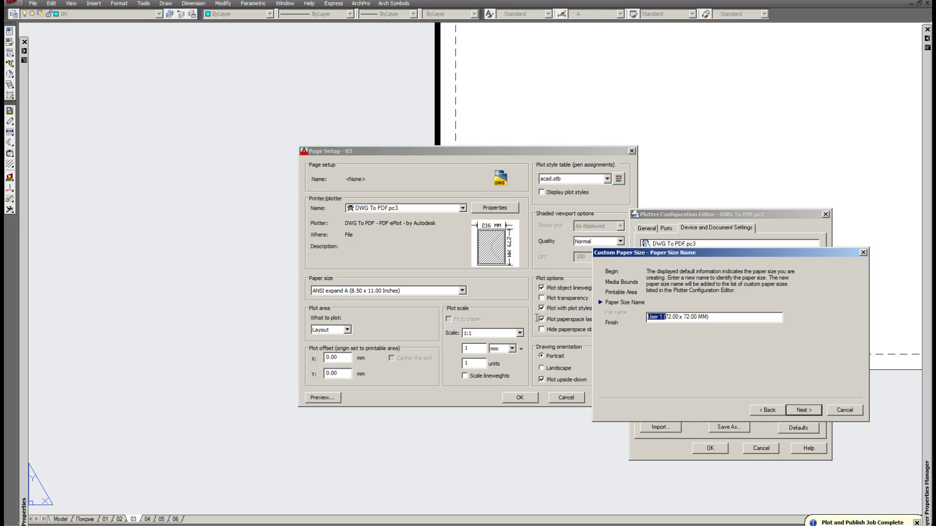
{"action": "left_click", "coordinate": [663, 318]}
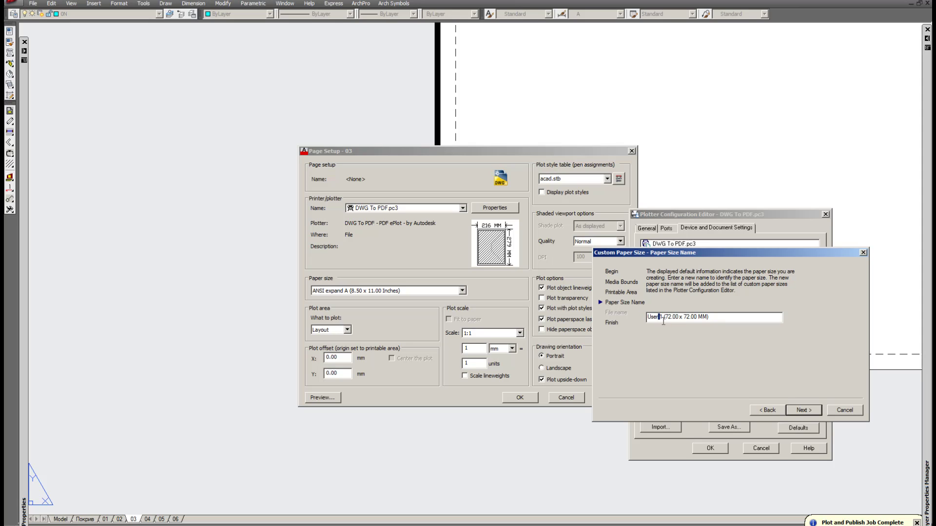
{"action": "type", "text": "72mm_"}
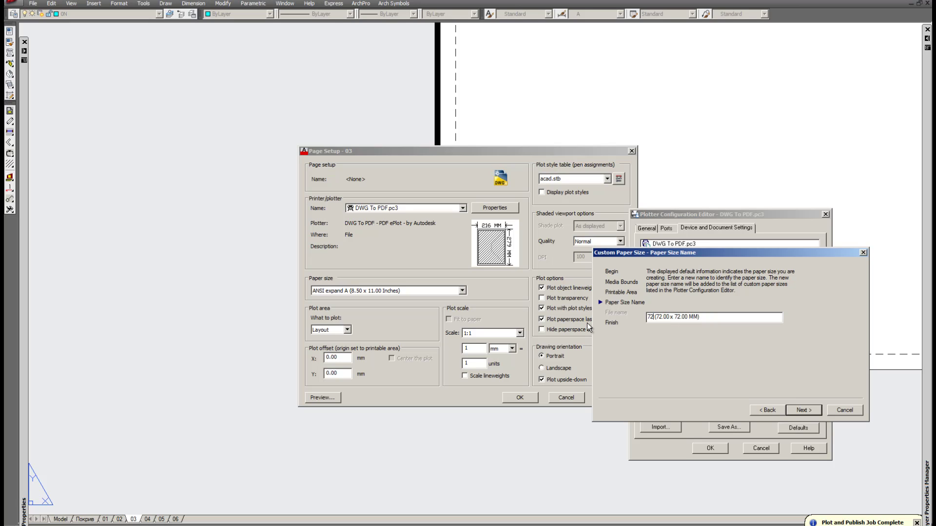
{"action": "type", "text": "no_cut"}
Step: Finish the wizard, check the 72mm_no_cut entry, and close the plotter configuration with OK
{"action": "left_click", "coordinate": [810, 408]}
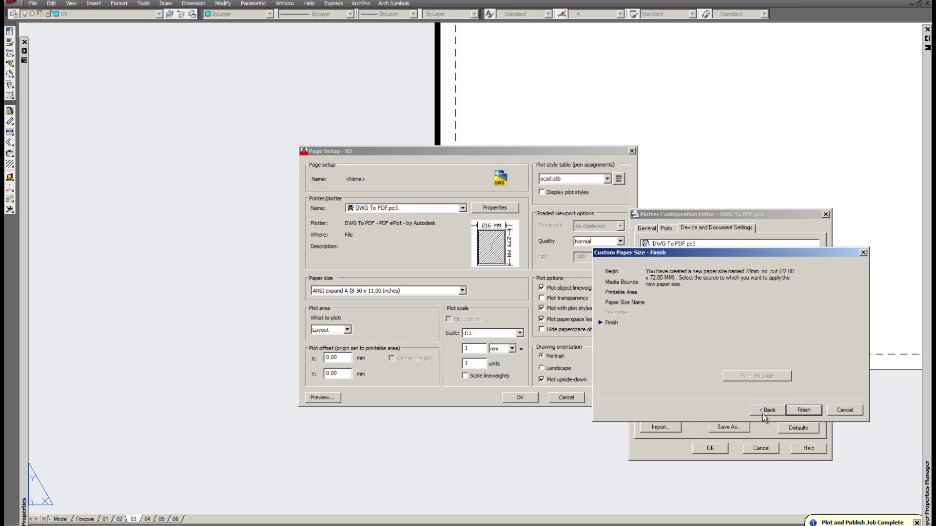
{"action": "left_click", "coordinate": [804, 412]}
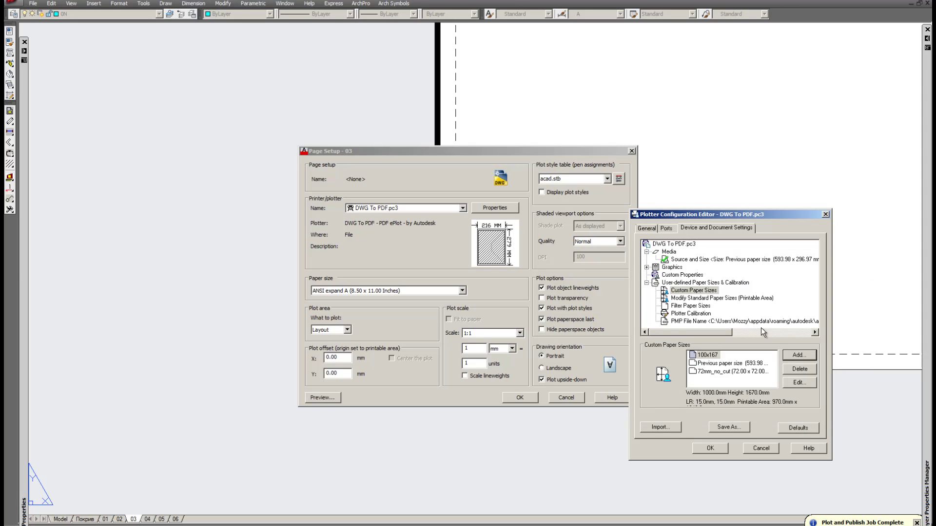
{"action": "left_click", "coordinate": [745, 372]}
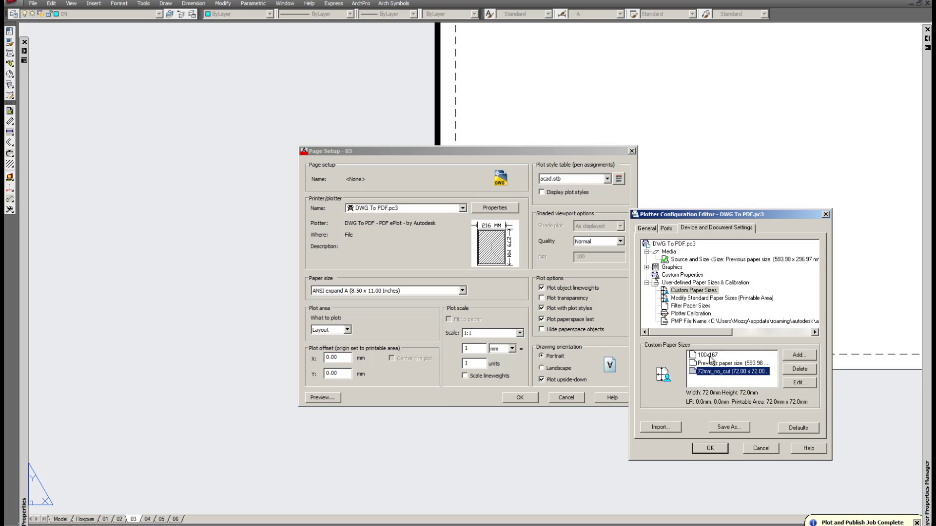
{"action": "left_click", "coordinate": [721, 449]}
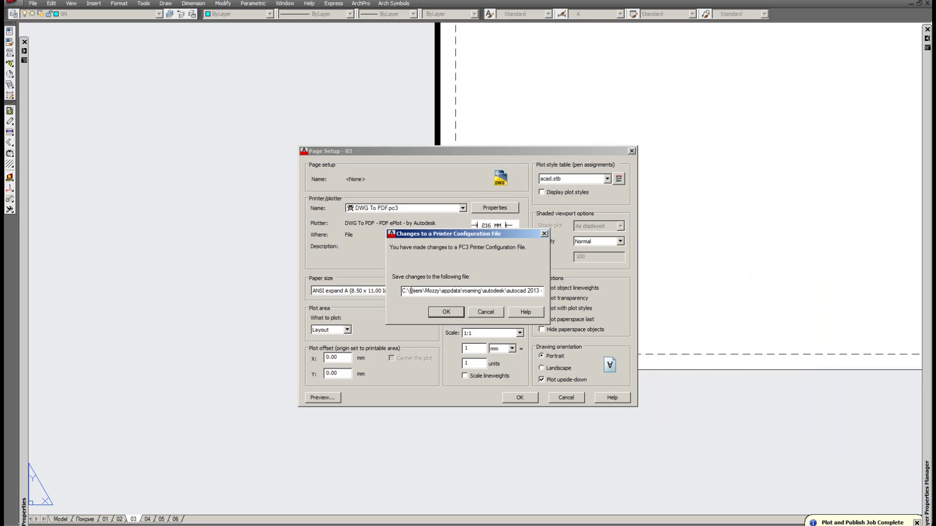
Step: Save the PC3 changes and choose paper size 72mm_no_cut (72.00 x 72.00 mm)
{"action": "left_click", "coordinate": [441, 311]}
{"action": "left_click", "coordinate": [394, 291]}
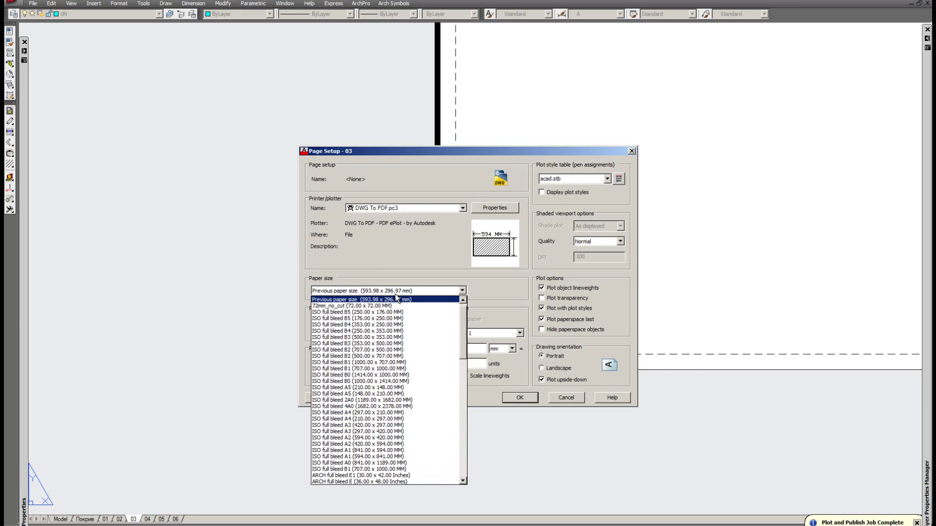
{"action": "scroll", "coordinate": [460, 349], "scroll_direction": "up", "scroll_amount": 1}
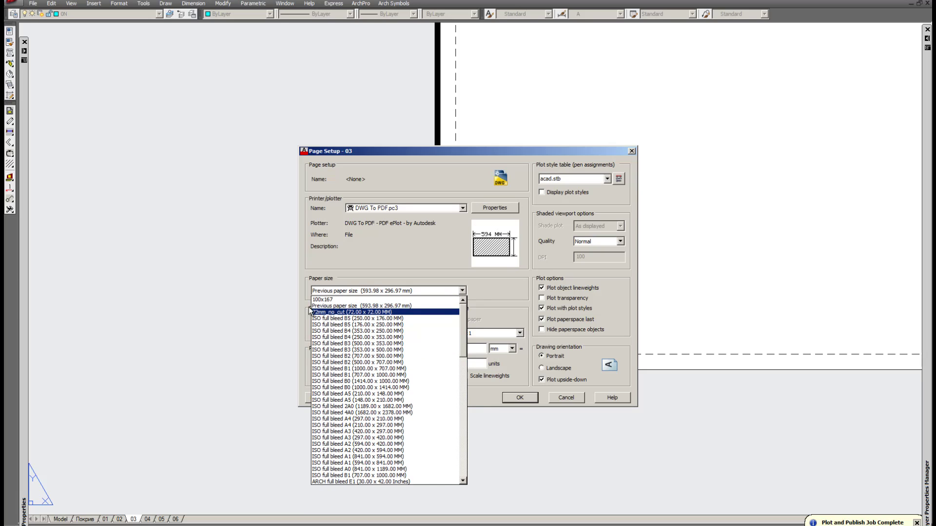
{"action": "left_click", "coordinate": [354, 313]}
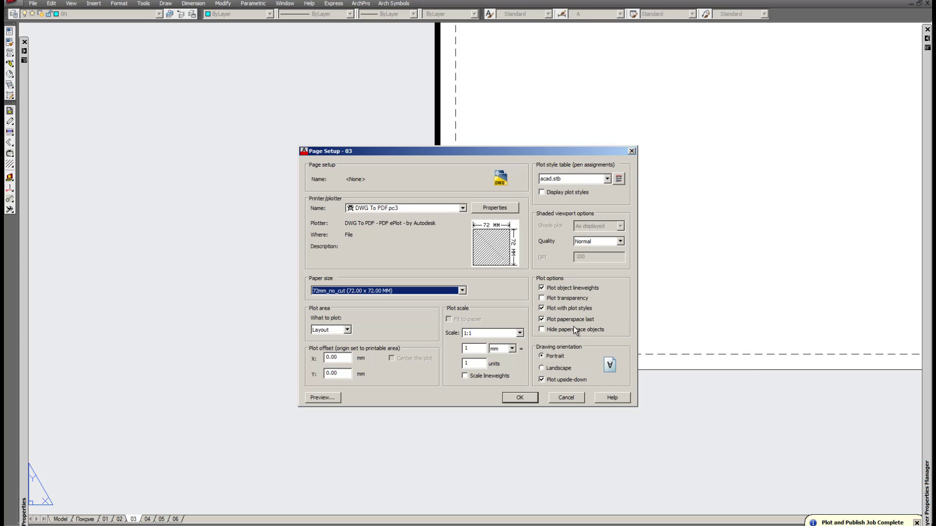
Step: Keep Normal plot quality, turn off Plot upside-down, and apply the page setup
{"action": "left_click", "coordinate": [595, 241]}
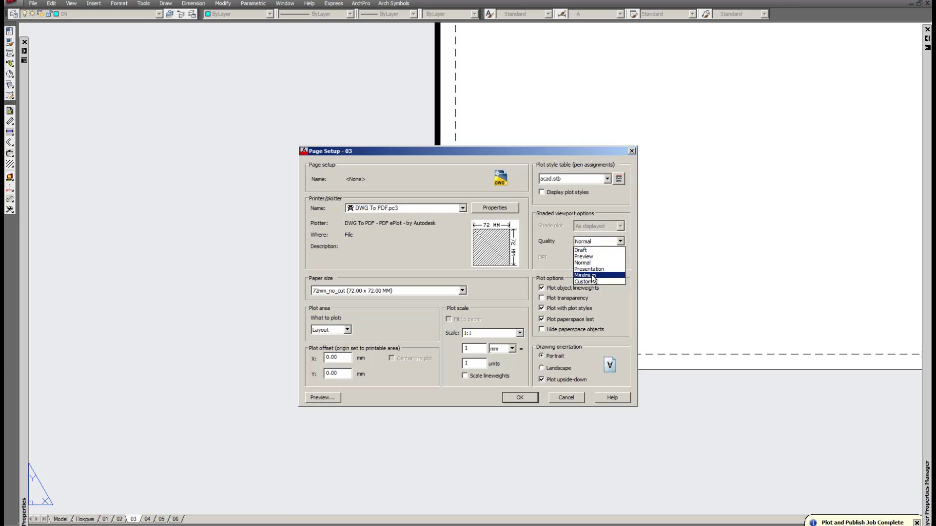
{"action": "left_click", "coordinate": [554, 253]}
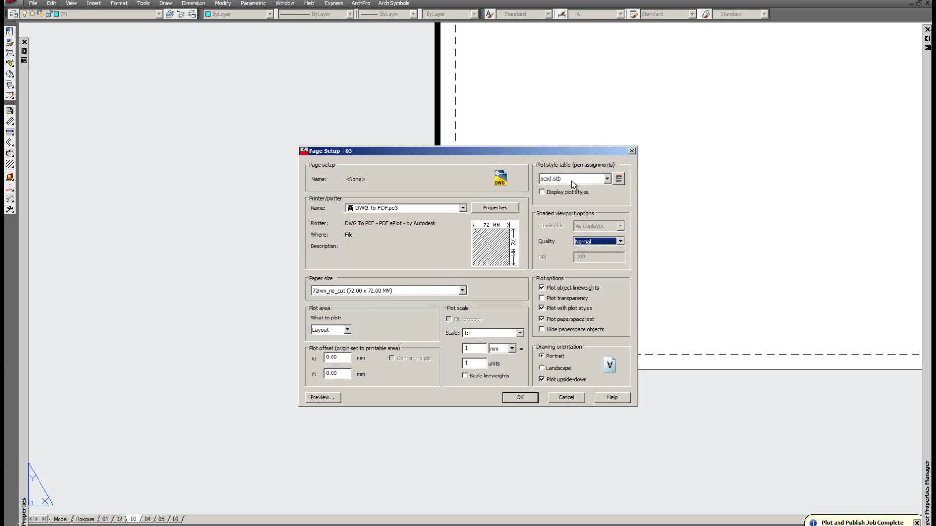
{"action": "left_click", "coordinate": [567, 380]}
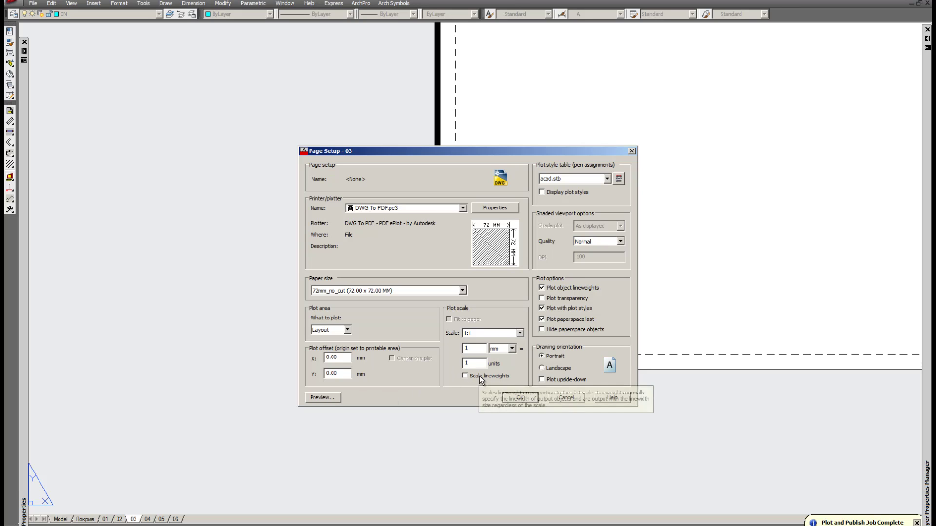
{"action": "left_click", "coordinate": [518, 397]}
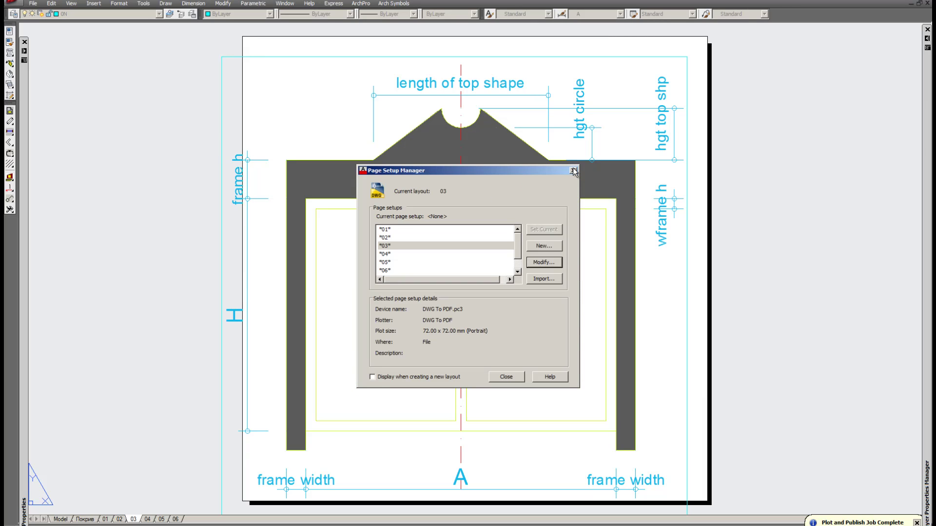
{"action": "left_click", "coordinate": [514, 378]}
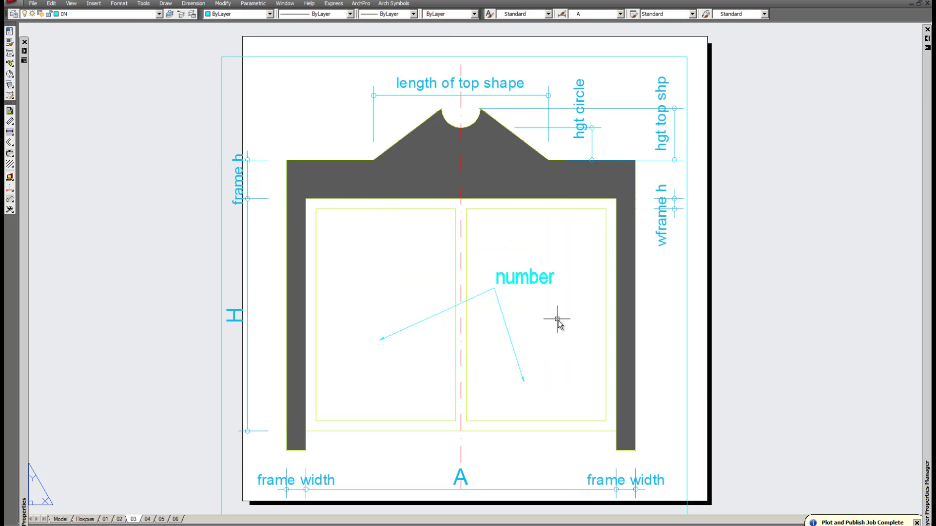
{"action": "scroll", "coordinate": [604, 243], "scroll_direction": "down", "scroll_amount": 4}
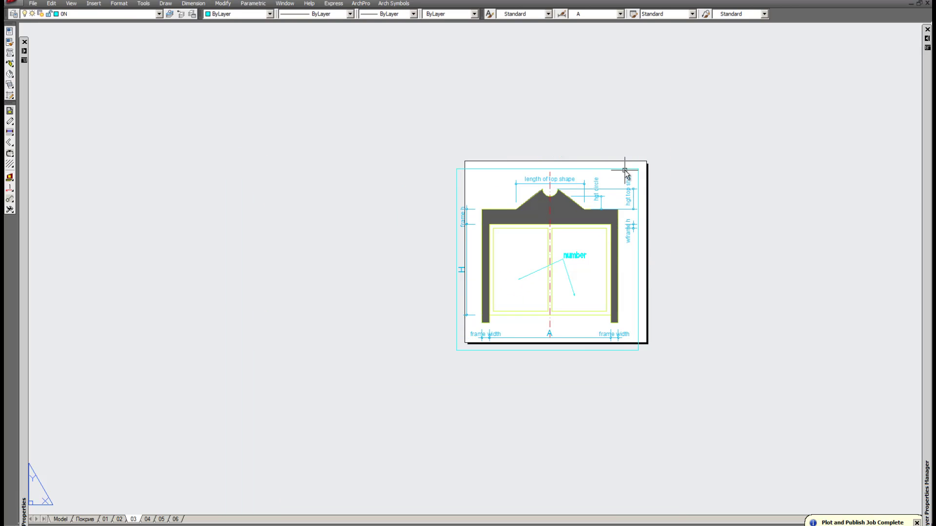
{"action": "scroll", "coordinate": [642, 149], "scroll_direction": "up", "scroll_amount": 4}
{"action": "scroll", "coordinate": [643, 148], "scroll_direction": "down", "scroll_amount": 4}
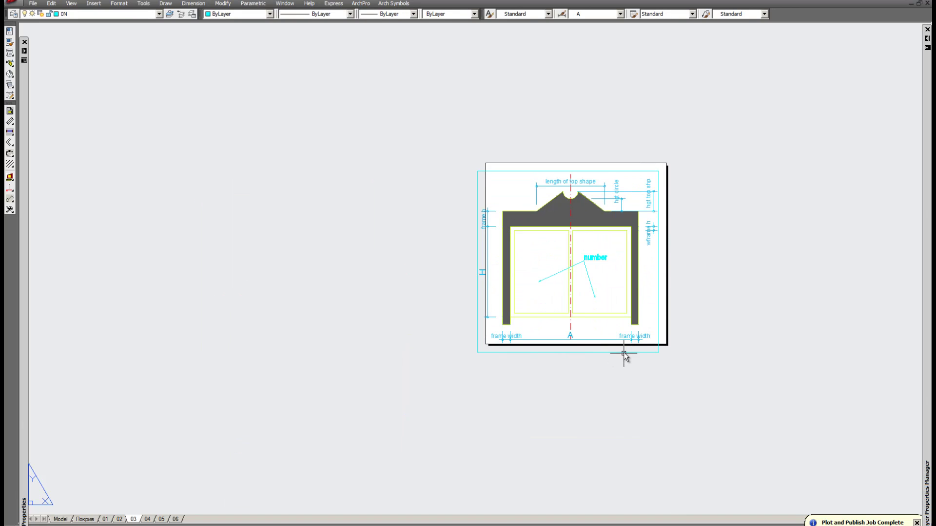
{"action": "left_click", "coordinate": [706, 411]}
{"action": "left_click", "coordinate": [580, 270]}
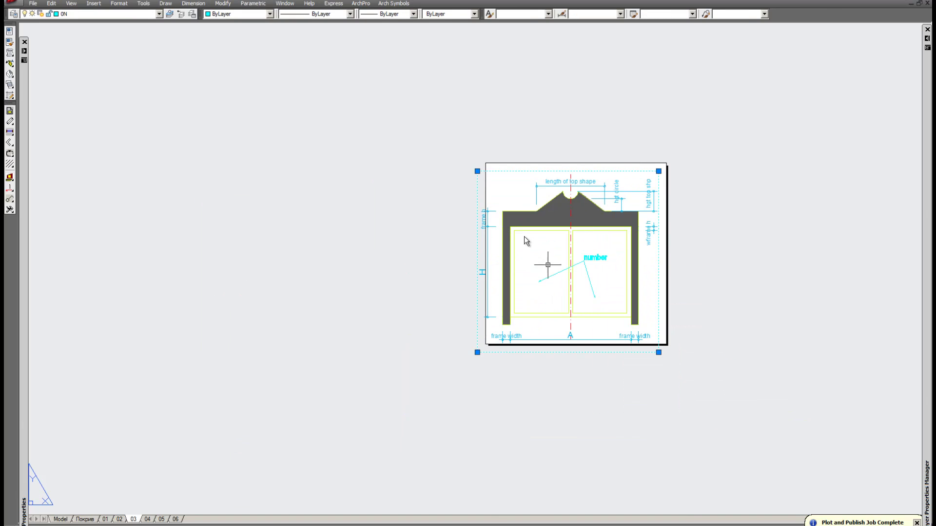
{"action": "scroll", "coordinate": [490, 144], "scroll_direction": "up", "scroll_amount": 5}
{"action": "left_click", "coordinate": [486, 170]}
{"action": "left_click", "coordinate": [346, 373]}
{"action": "scroll", "coordinate": [443, 234], "scroll_direction": "down", "scroll_amount": 4}
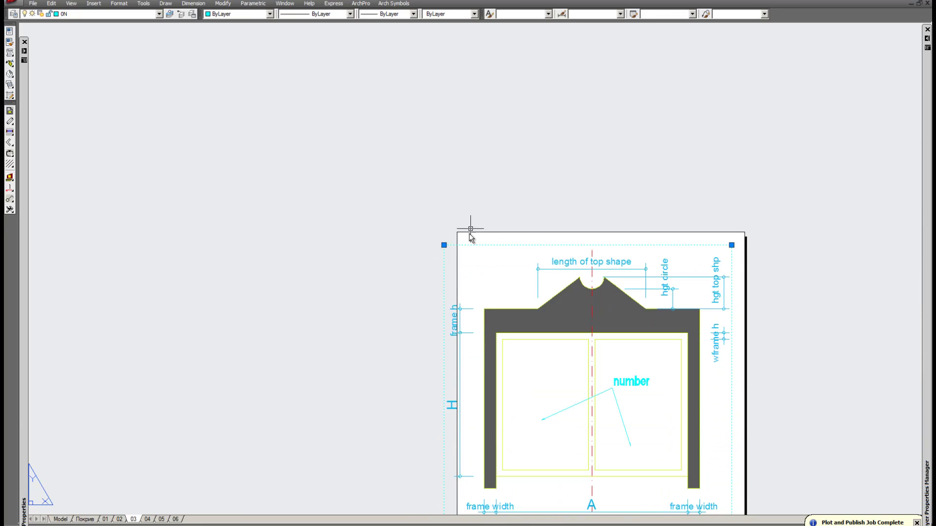
{"action": "scroll", "coordinate": [438, 251], "scroll_direction": "up", "scroll_amount": 4}
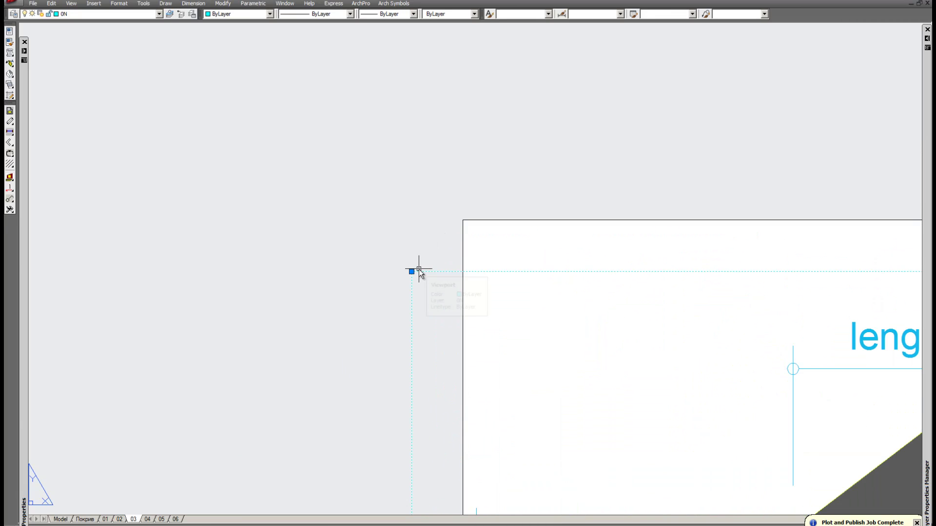
{"action": "type", "text": "move"}
{"action": "key", "text": "Return"}
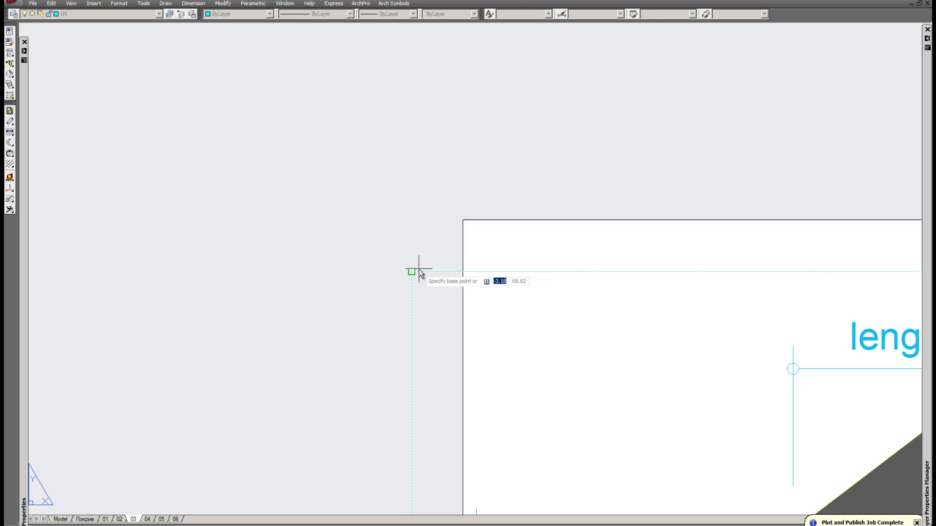
{"action": "left_click", "coordinate": [412, 272]}
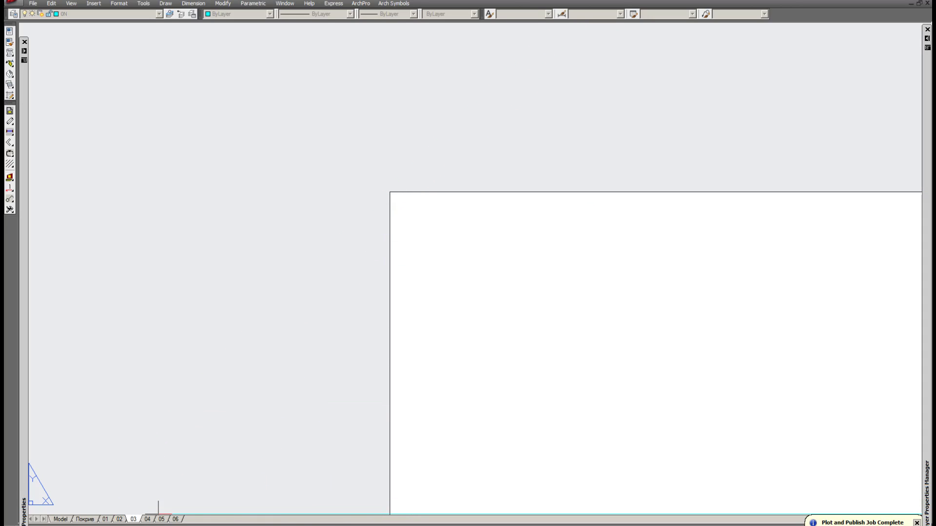
{"action": "left_click", "coordinate": [389, 190]}
{"action": "left_click", "coordinate": [389, 192]}
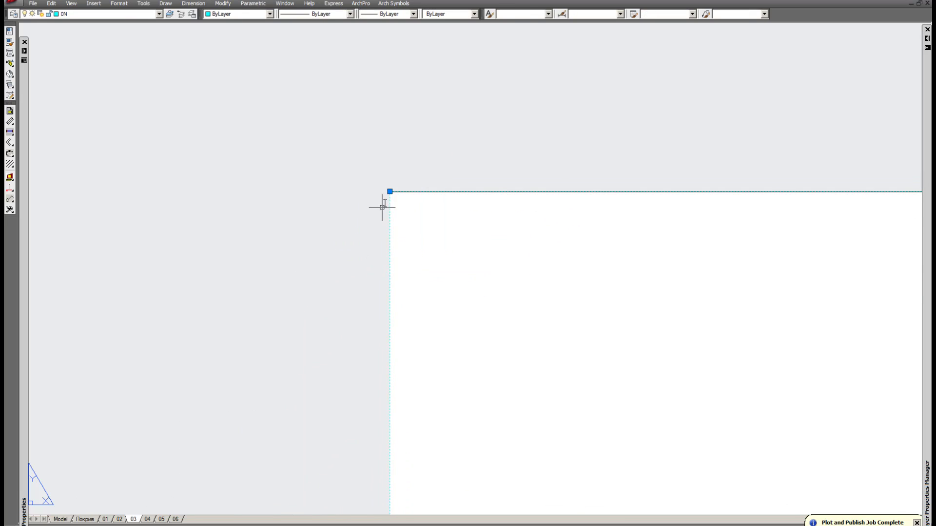
{"action": "type", "text": "774"}
{"action": "key", "text": "Return"}
{"action": "key", "text": "Escape"}
{"action": "key", "text": "Return"}
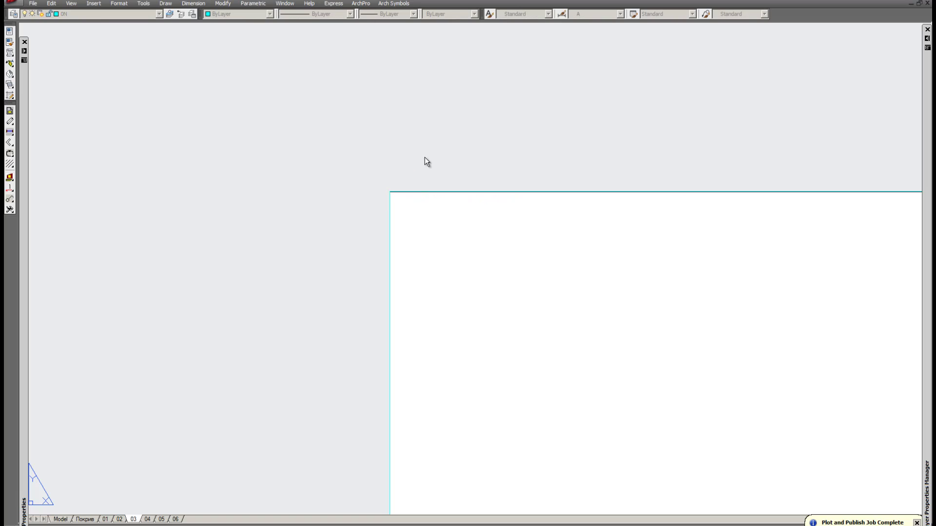
{"action": "key", "text": "Return"}
{"action": "key", "text": "Escape"}
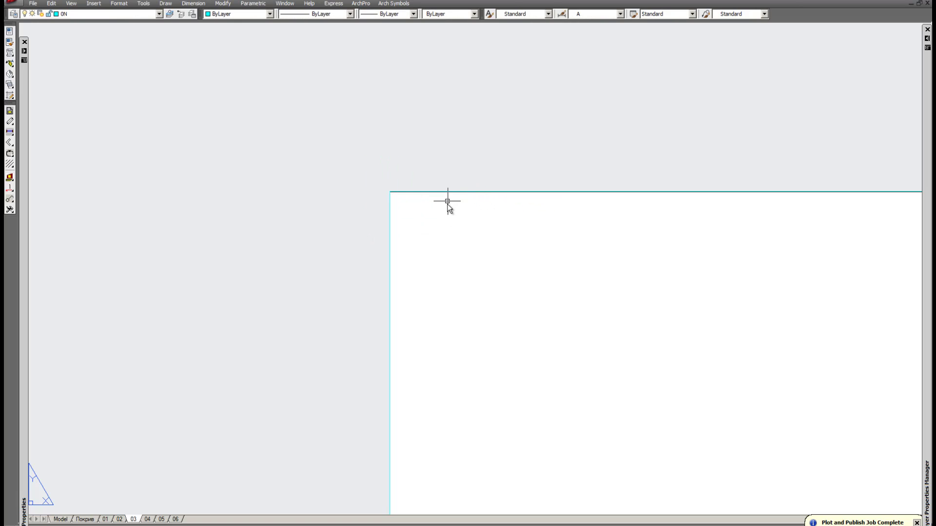
{"action": "key", "text": "Return"}
{"action": "left_click", "coordinate": [504, 139]}
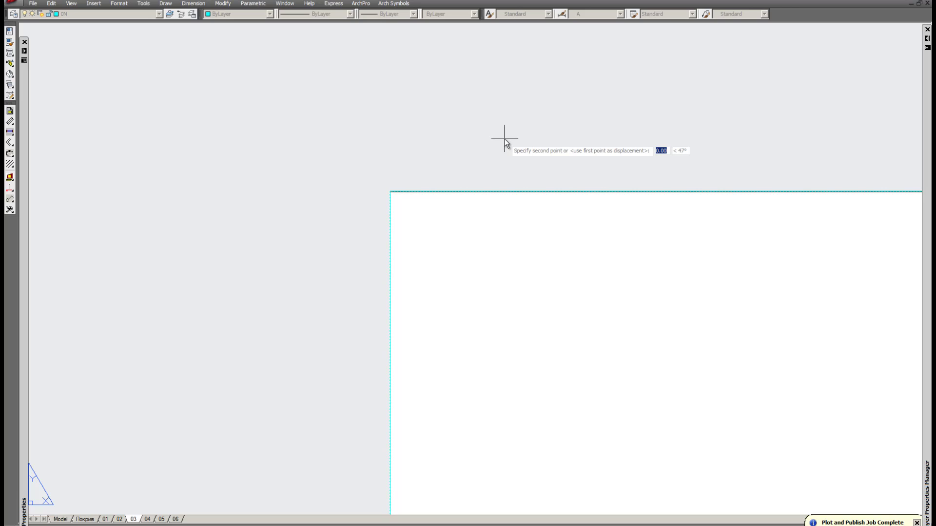
{"action": "left_click", "coordinate": [505, 139]}
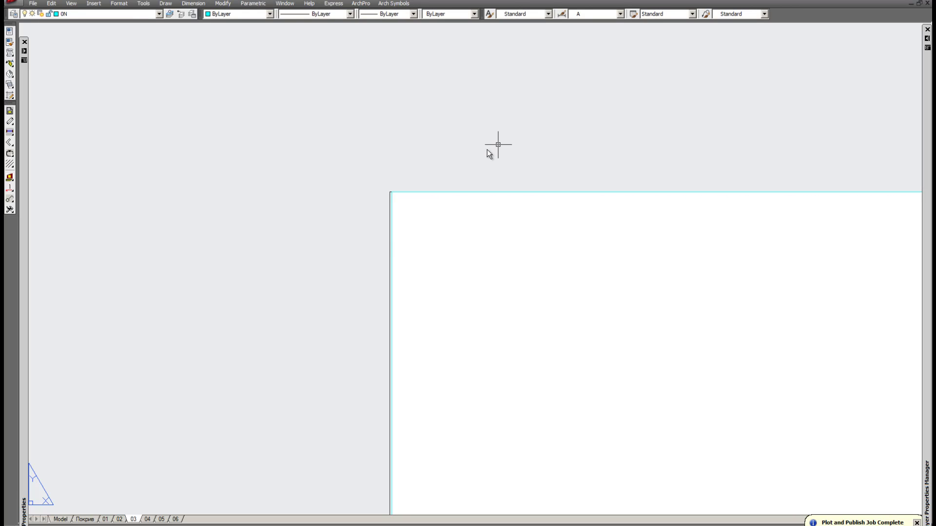
{"action": "left_click", "coordinate": [390, 220]}
{"action": "key", "text": "space"}
{"action": "left_click", "coordinate": [640, 315]}
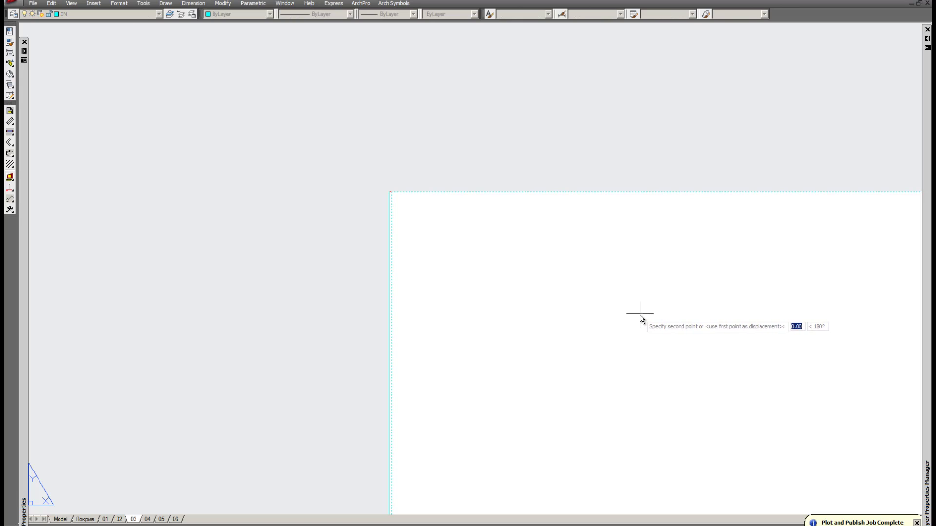
{"action": "left_click", "coordinate": [639, 315]}
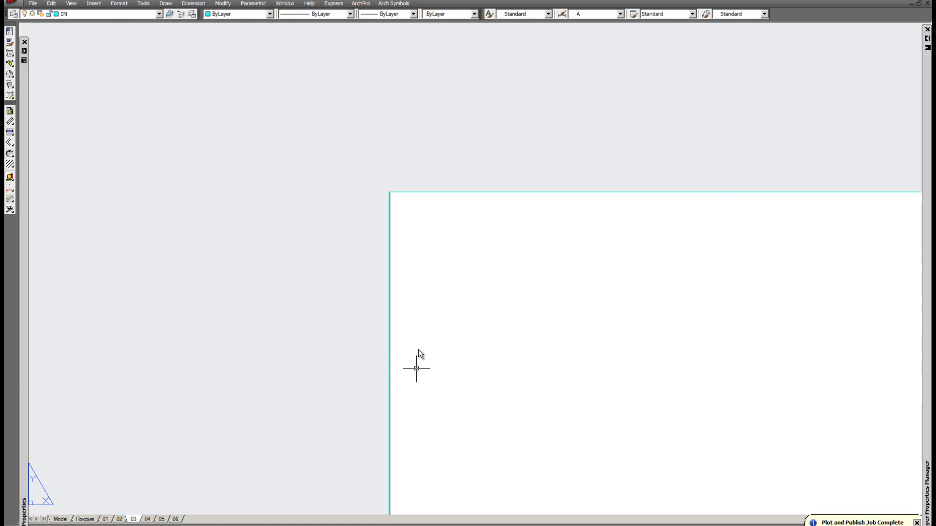
{"action": "scroll", "coordinate": [418, 350], "scroll_direction": "down", "scroll_amount": 8}
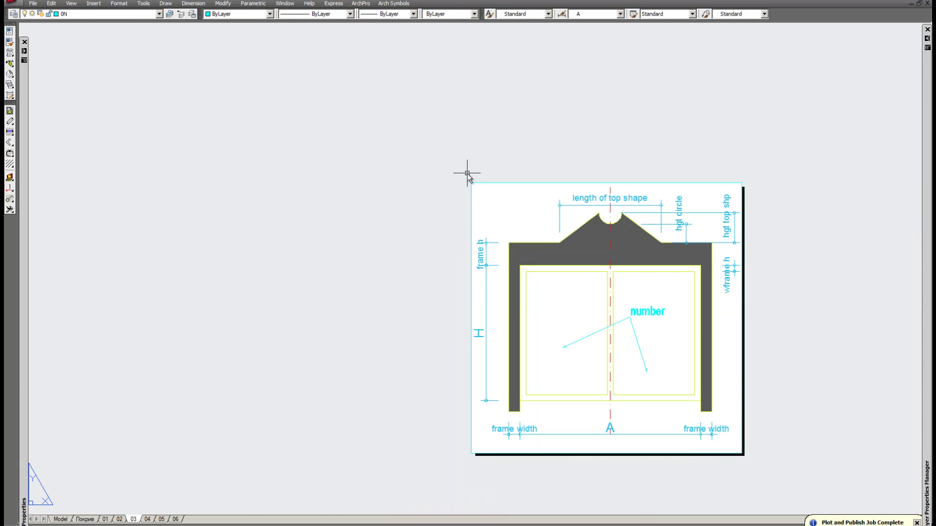
{"action": "scroll", "coordinate": [796, 472], "scroll_direction": "up", "scroll_amount": 10}
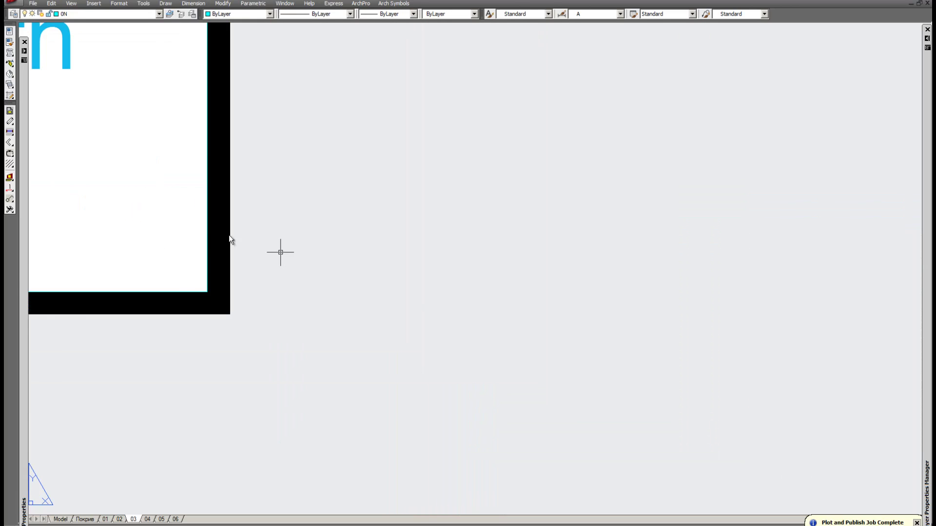
{"action": "scroll", "coordinate": [180, 287], "scroll_direction": "up", "scroll_amount": 15}
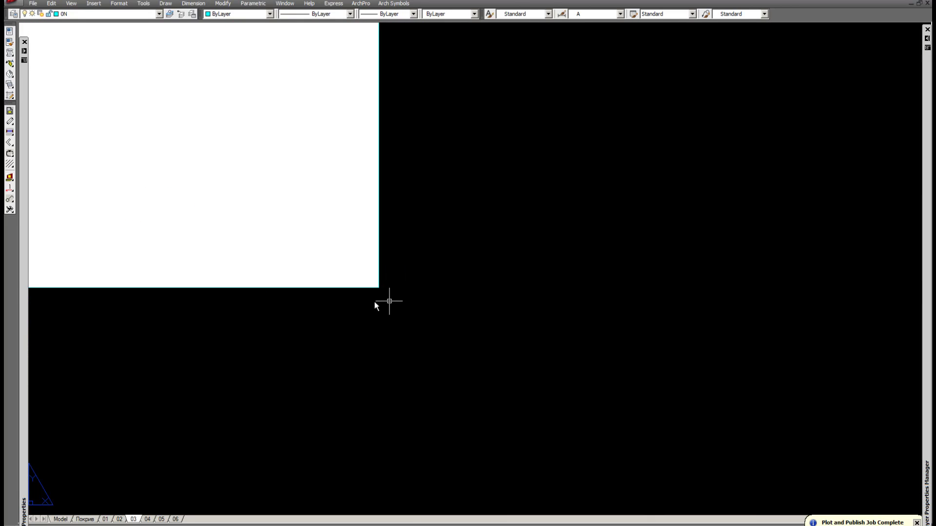
{"action": "left_click", "coordinate": [380, 291]}
{"action": "left_click", "coordinate": [351, 317]}
{"action": "scroll", "coordinate": [439, 307], "scroll_direction": "down", "scroll_amount": 5}
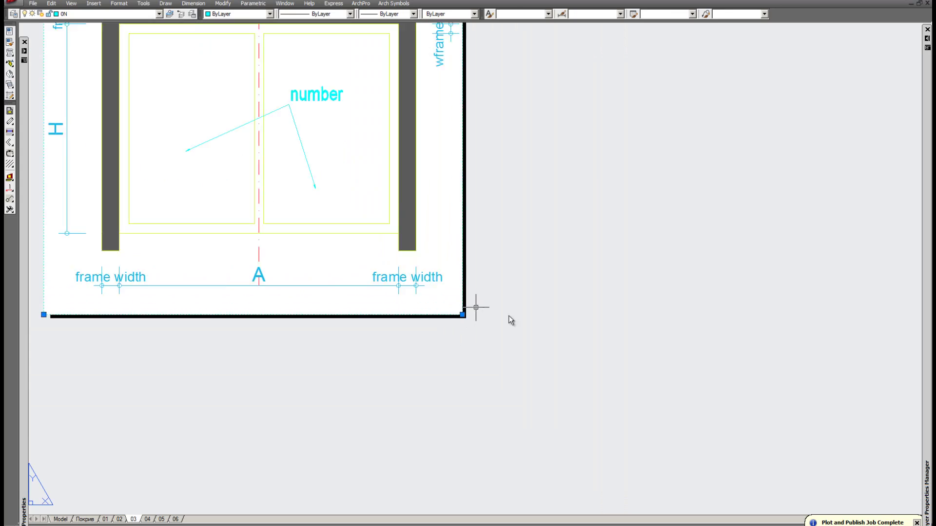
{"action": "scroll", "coordinate": [509, 317], "scroll_direction": "down", "scroll_amount": 6}
{"action": "key", "text": "Escape"}
{"action": "scroll", "coordinate": [372, 213], "scroll_direction": "up", "scroll_amount": 8}
{"action": "scroll", "coordinate": [524, 219], "scroll_direction": "down", "scroll_amount": 6}
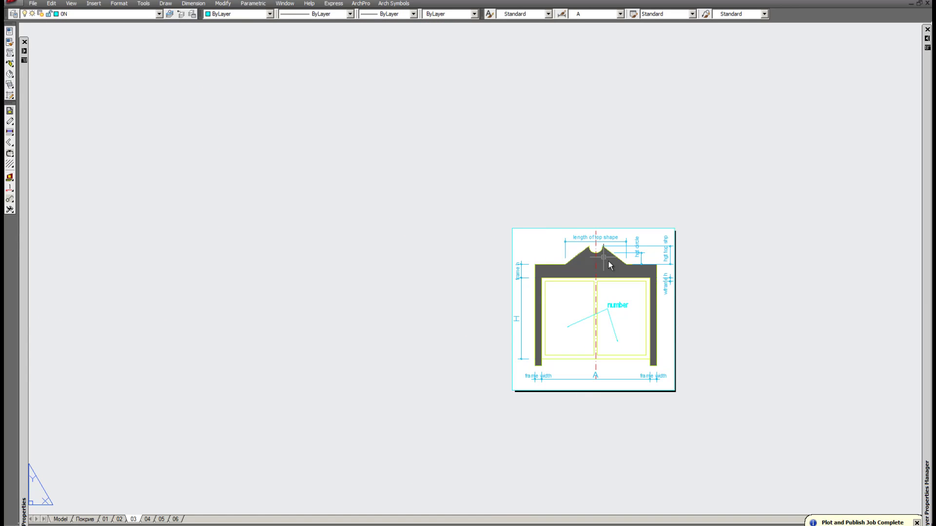
{"action": "scroll", "coordinate": [654, 270], "scroll_direction": "up", "scroll_amount": 4}
{"action": "scroll", "coordinate": [615, 164], "scroll_direction": "down", "scroll_amount": 4}
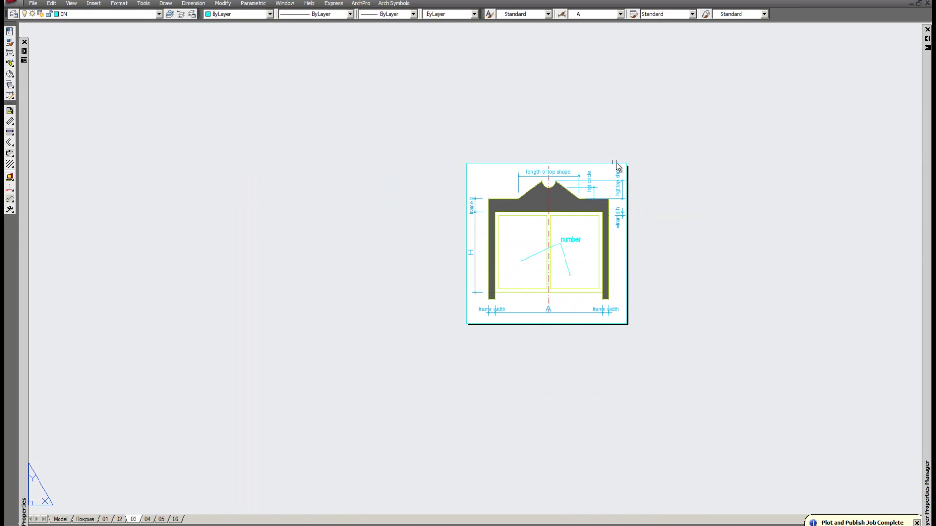
{"action": "scroll", "coordinate": [615, 164], "scroll_direction": "up", "scroll_amount": 4}
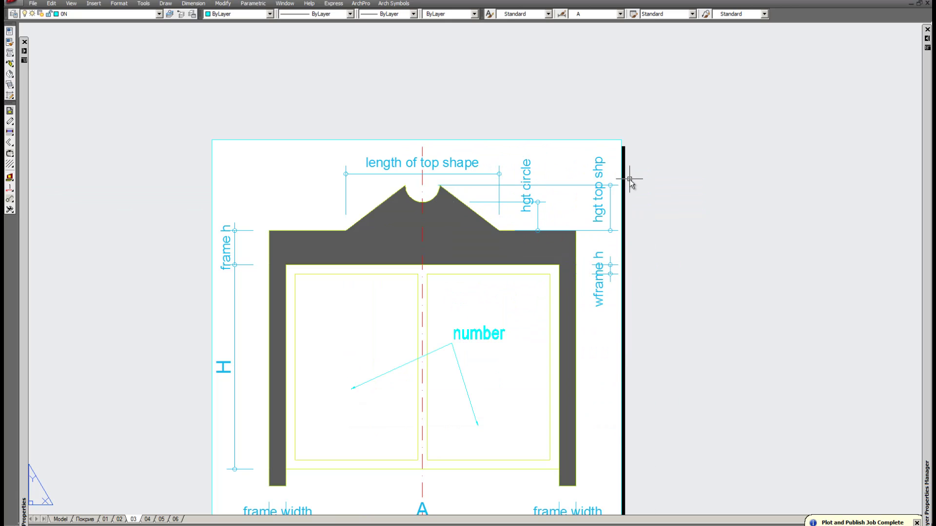
Step: Plot layout 03 via DWG To PDF on 72mm_no_cut paper, overwriting dormer_test.pdf
{"action": "key", "text": "ctrl+p"}
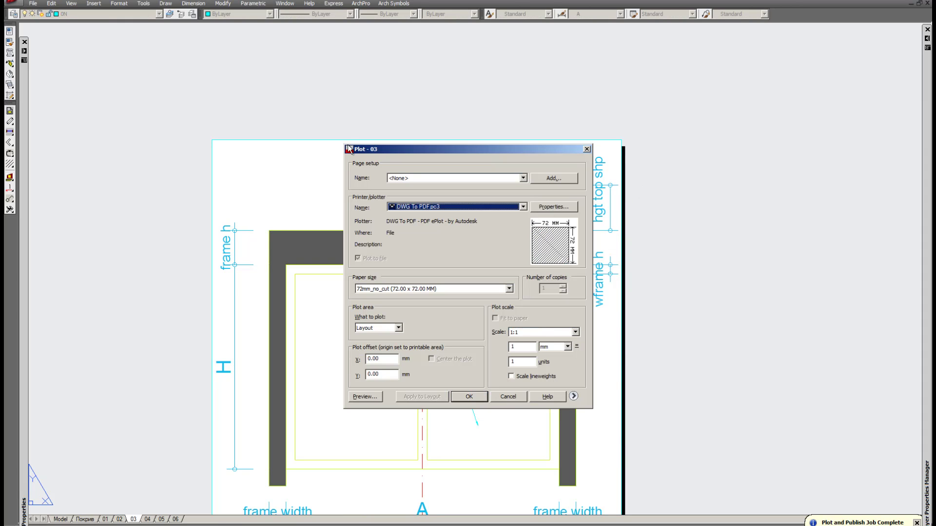
{"action": "left_click_drag", "start_coordinate": [429, 150], "coordinate": [569, 131]}
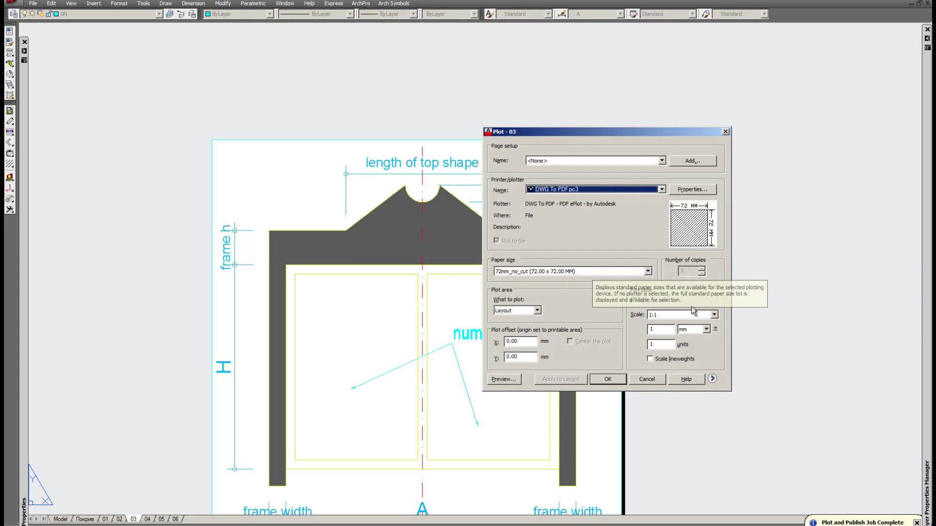
{"action": "left_click", "coordinate": [619, 379]}
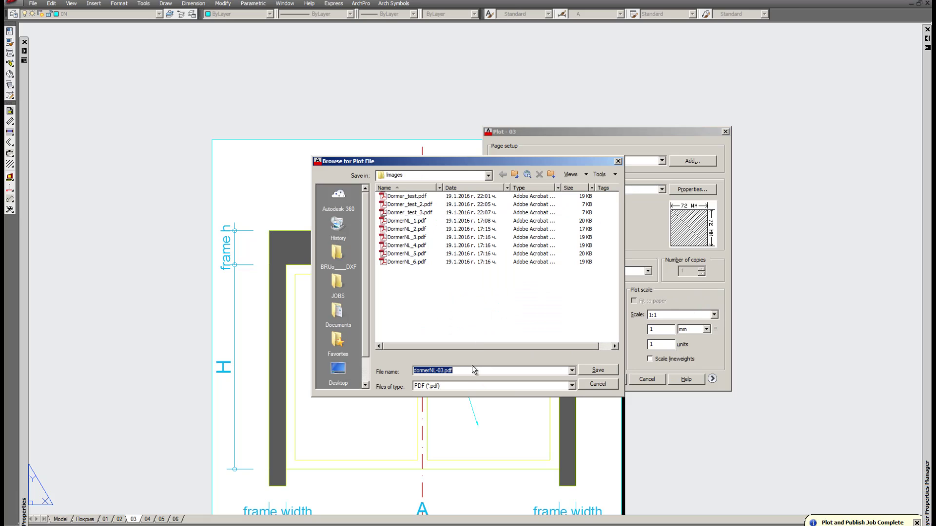
{"action": "left_click_drag", "start_coordinate": [473, 371], "coordinate": [73, 361]}
{"action": "type", "text": "dor"}
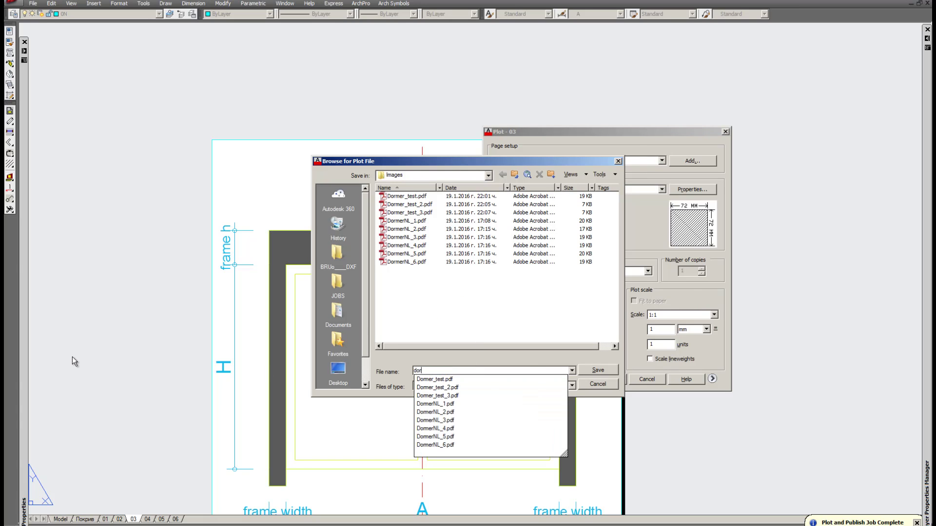
{"action": "type", "text": "mer_tes"}
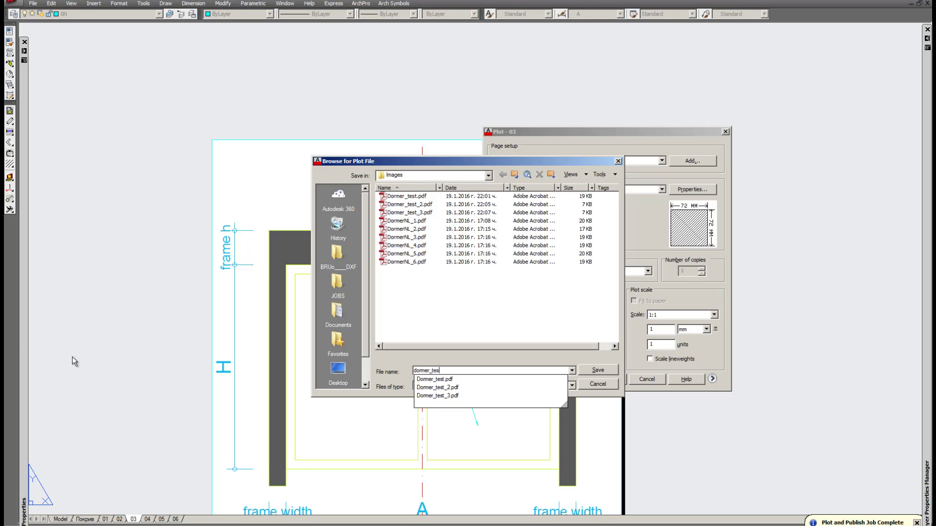
{"action": "type", "text": "t"}
{"action": "key", "text": "Return"}
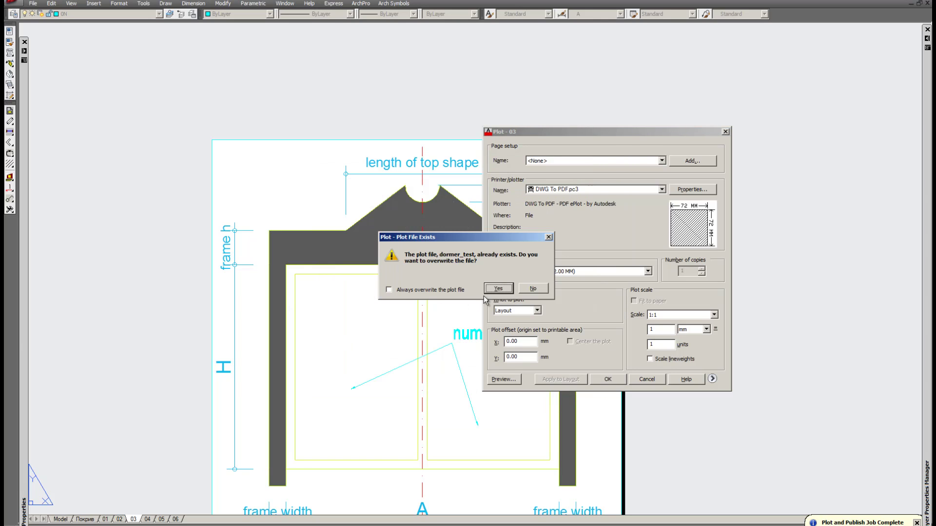
{"action": "left_click", "coordinate": [502, 288]}
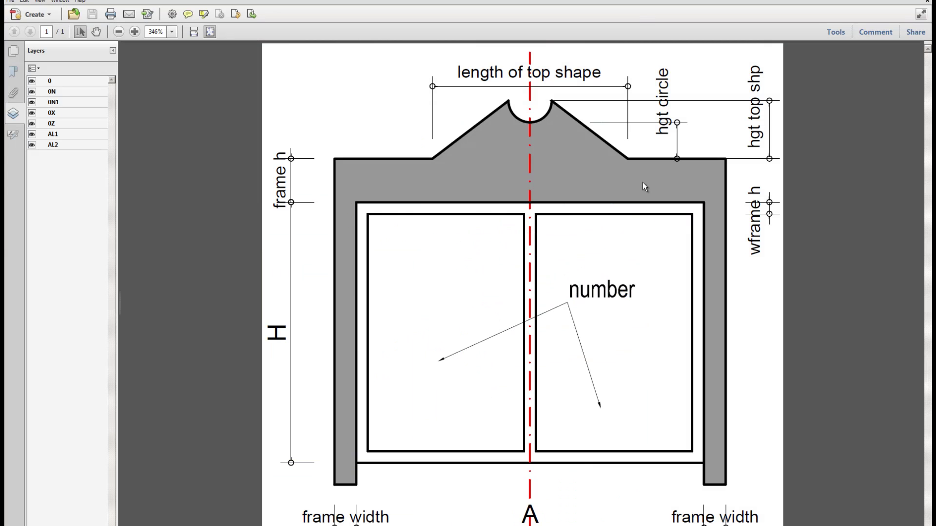
Step: Zoom in and out around the plotted dormer PDF in Acrobat to inspect it
{"action": "scroll", "coordinate": [583, 203], "scroll_direction": "down", "scroll_amount": 1, "text": "ctrl"}
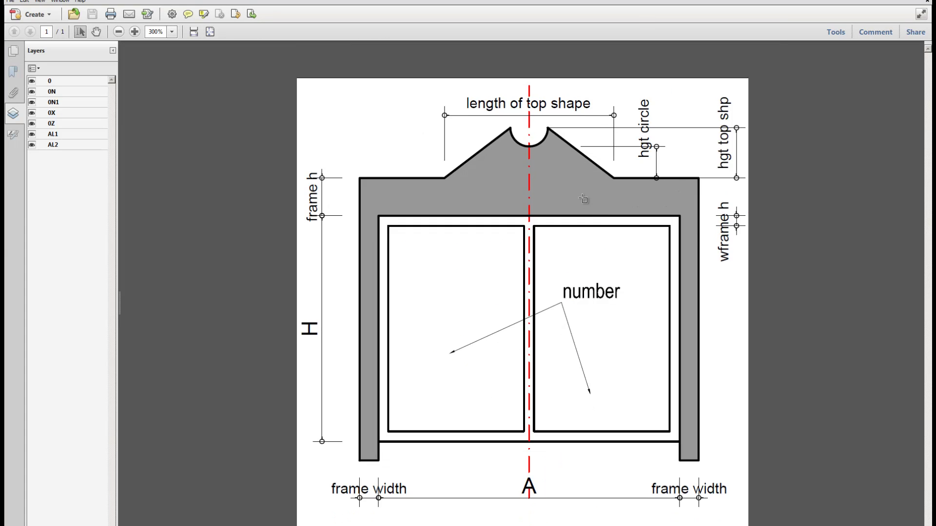
{"action": "scroll", "coordinate": [619, 266], "scroll_direction": "up", "scroll_amount": 2, "text": "ctrl"}
{"action": "scroll", "coordinate": [586, 271], "scroll_direction": "up", "scroll_amount": 3, "text": "ctrl"}
{"action": "scroll", "coordinate": [593, 272], "scroll_direction": "down", "scroll_amount": 5, "text": "ctrl"}
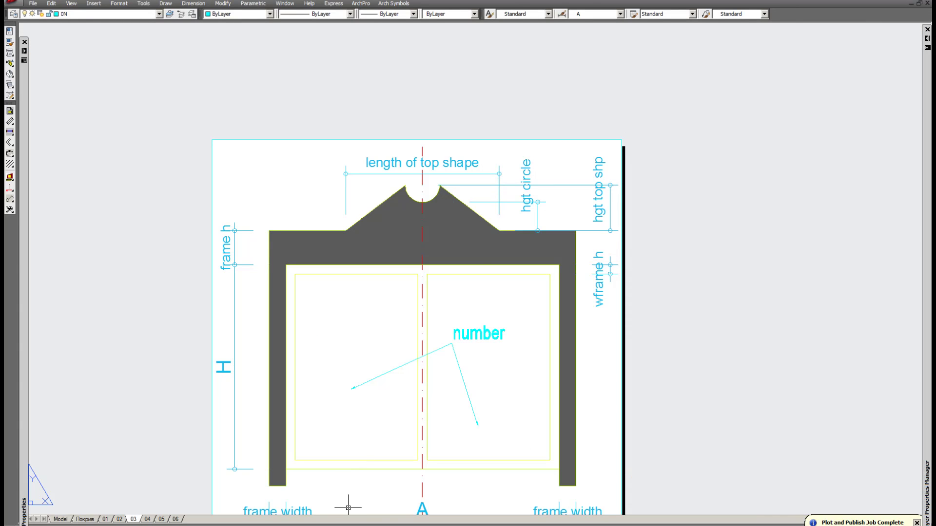
Step: Import Dormer_test.pdf into Photoshop as a new 7,2 × 7,2 cm image at 300 pixels/inch
{"action": "key", "text": "alt+Tab"}
{"action": "key", "text": "alt+Tab"}
{"action": "key", "text": "alt+Tab"}
{"action": "key", "text": "alt+Tab"}
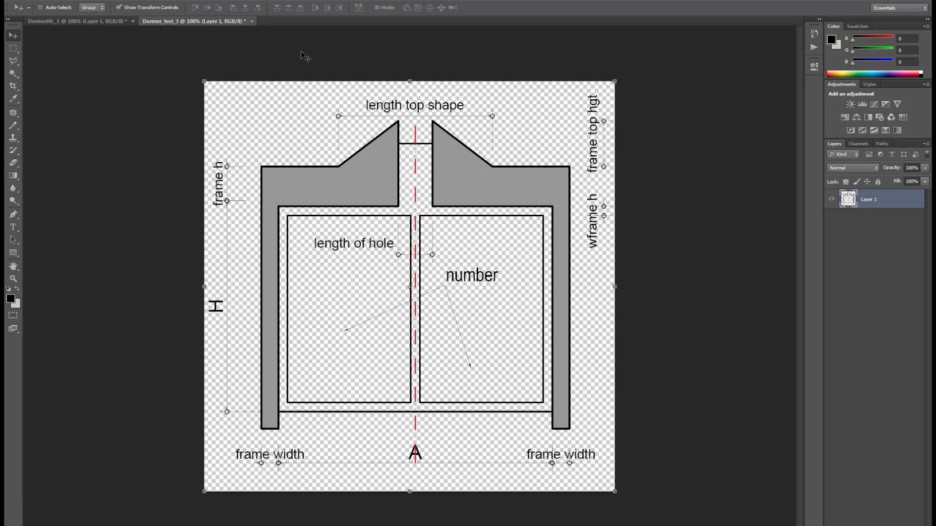
{"action": "key", "text": "ctrl+o"}
{"action": "left_click", "coordinate": [654, 218]}
{"action": "double_click", "coordinate": [623, 241]}
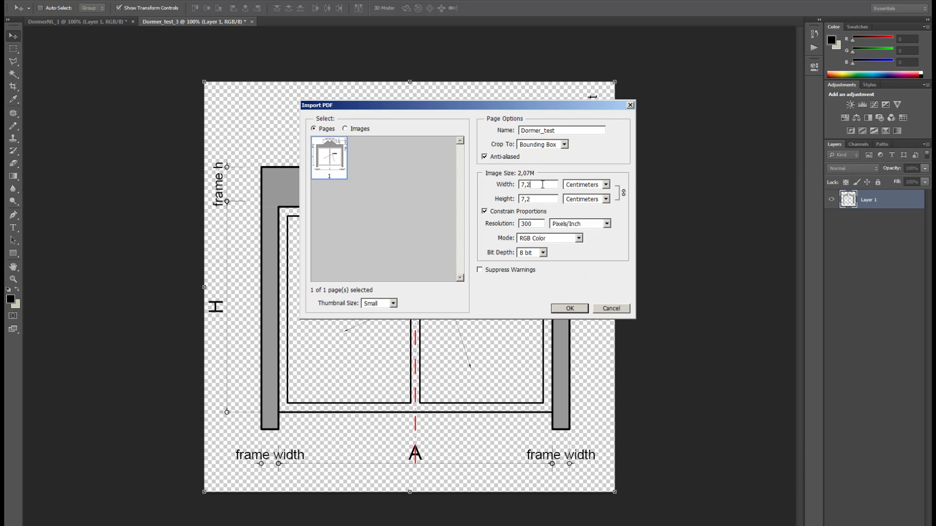
{"action": "left_click", "coordinate": [499, 185]}
{"action": "left_click", "coordinate": [506, 197]}
{"action": "left_click", "coordinate": [548, 183]}
{"action": "left_click", "coordinate": [571, 308]}
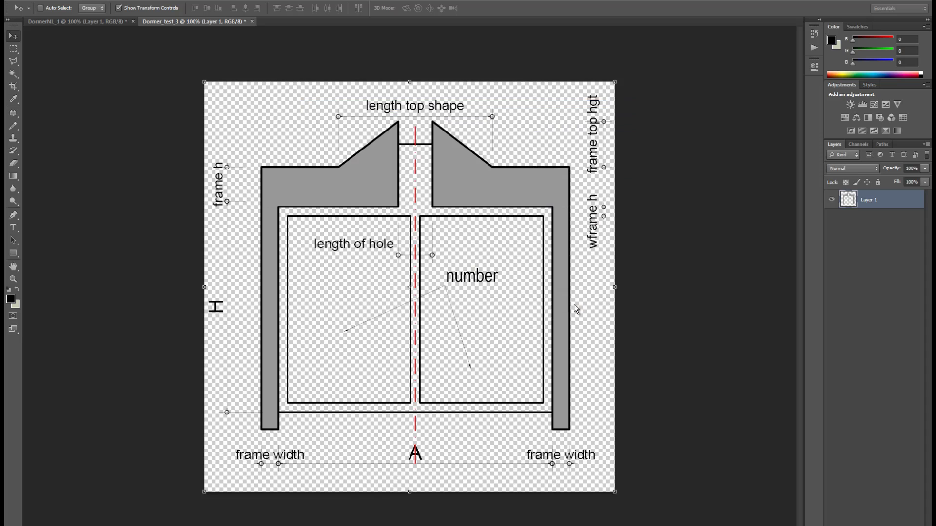
Step: Save the image as a PNG, replacing the existing Dormer_test_3.png
{"action": "left_click", "coordinate": [33, 1]}
{"action": "left_click", "coordinate": [53, 101]}
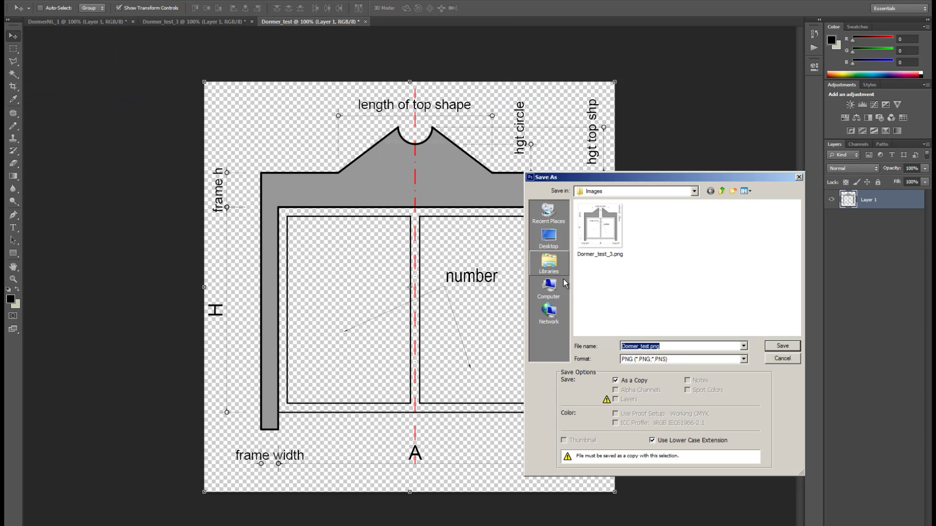
{"action": "double_click", "coordinate": [617, 240]}
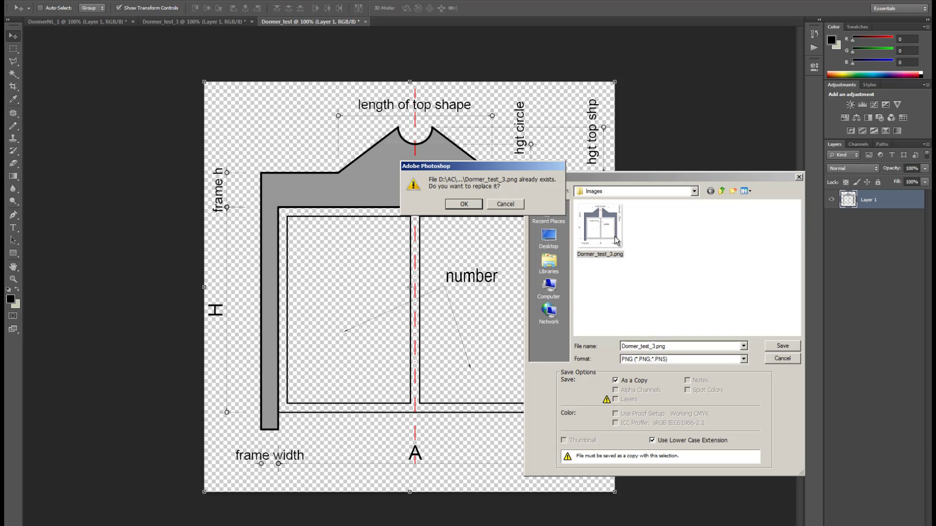
{"action": "left_click", "coordinate": [478, 205]}
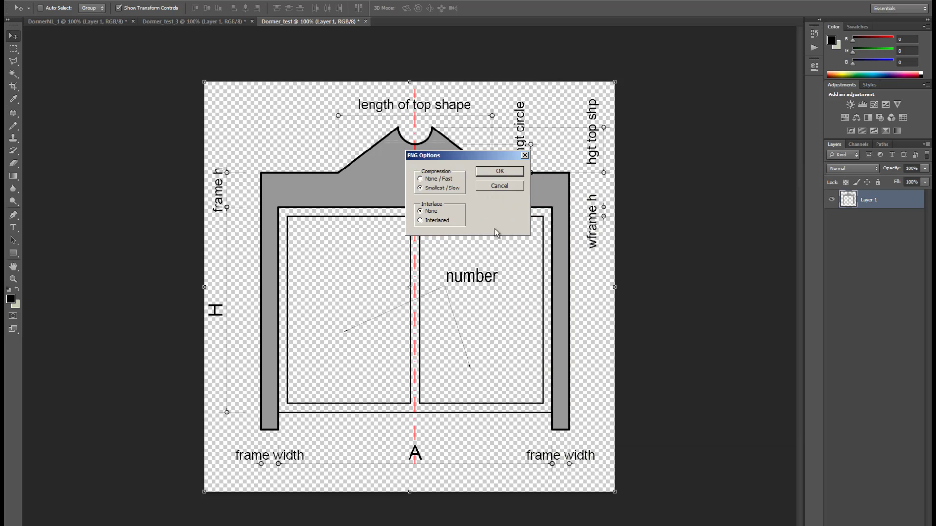
{"action": "left_click", "coordinate": [501, 172]}
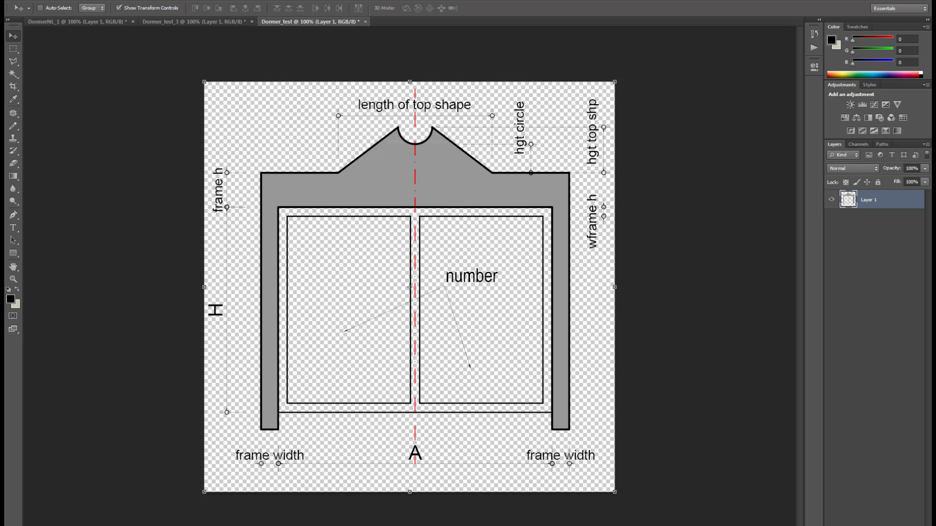
Step: Select Dormer_test_3.png in the Images folder and preview it to confirm it is 850 × 850
{"action": "key", "text": "alt+Tab"}
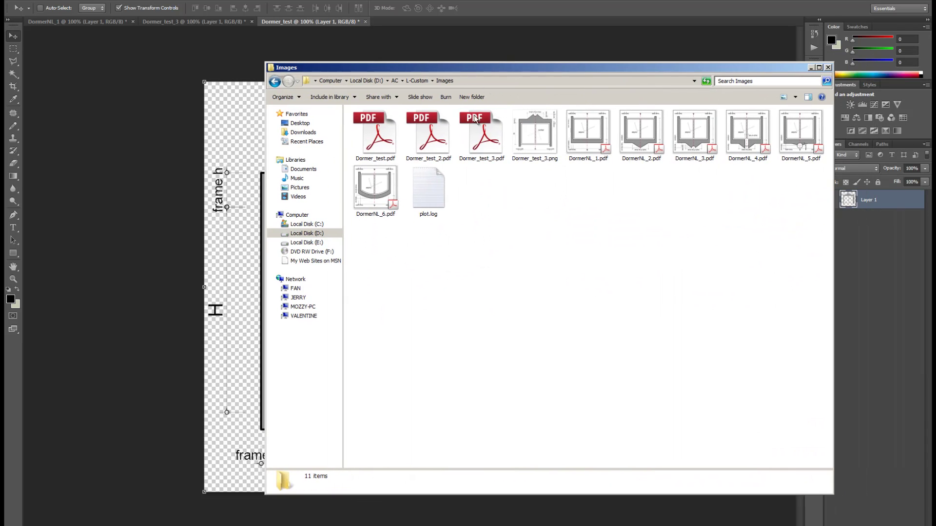
{"action": "left_click", "coordinate": [533, 146]}
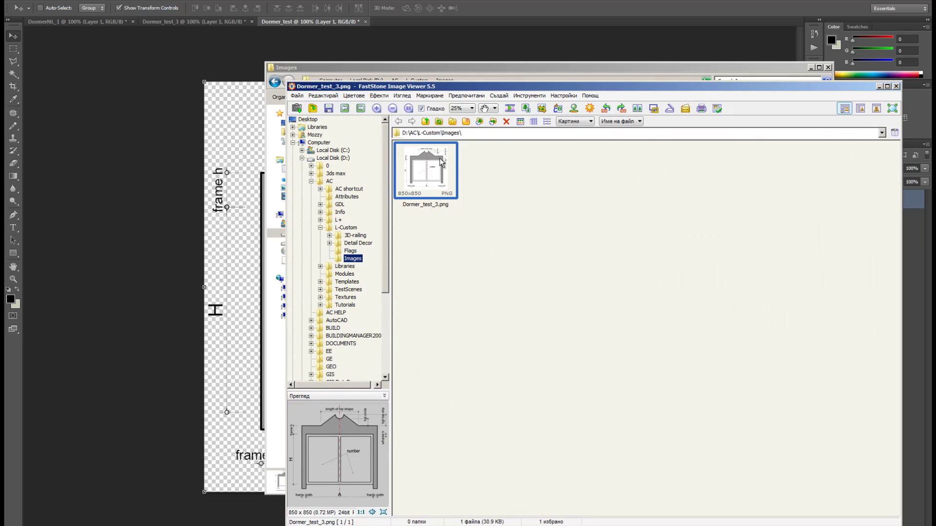
{"action": "key", "text": "alt+F4"}
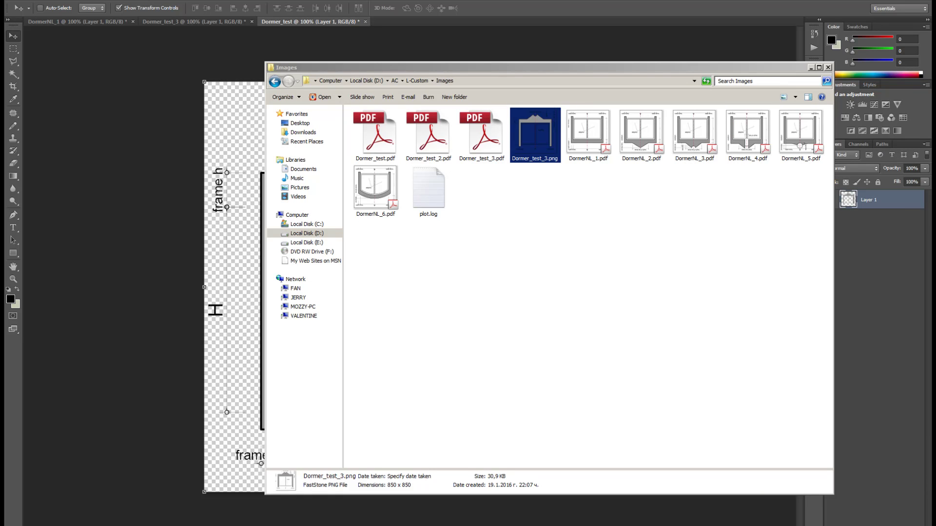
{"action": "key", "text": "Return"}
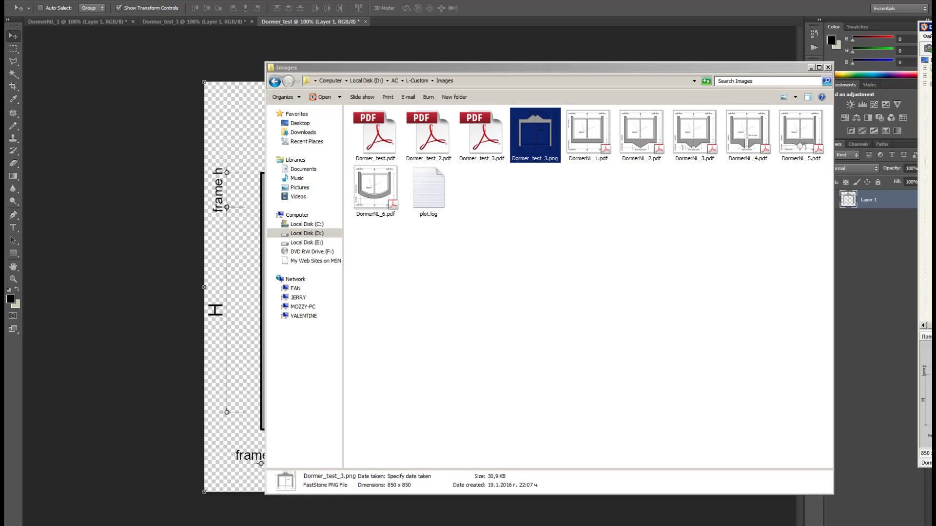
{"action": "key", "text": "alt+F4"}
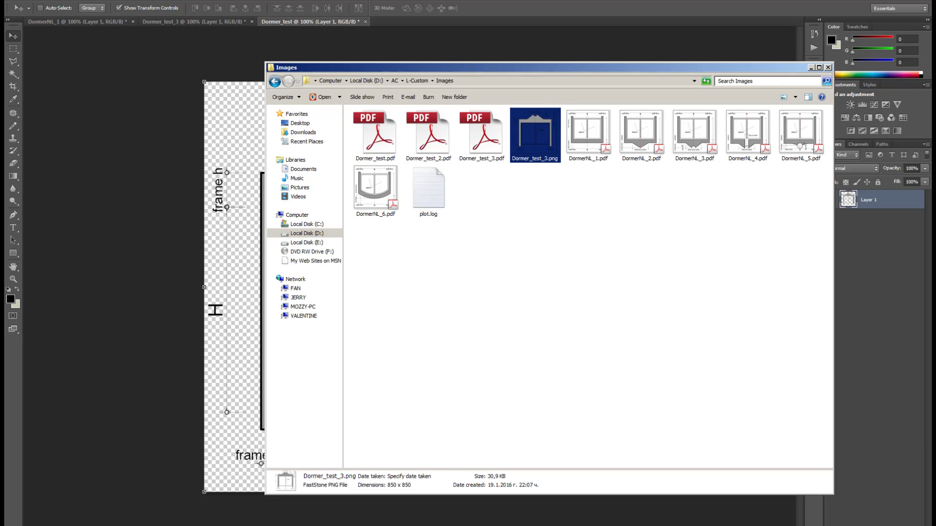